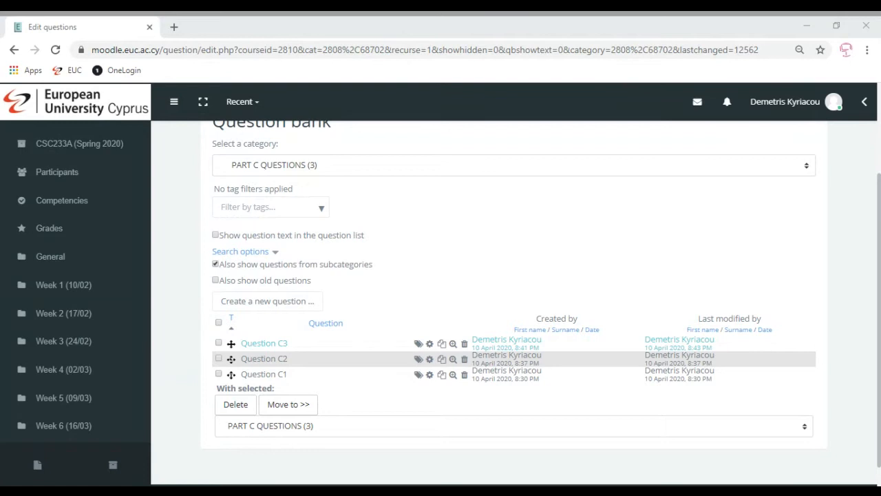
{"action": "left_click", "coordinate": [377, 168]}
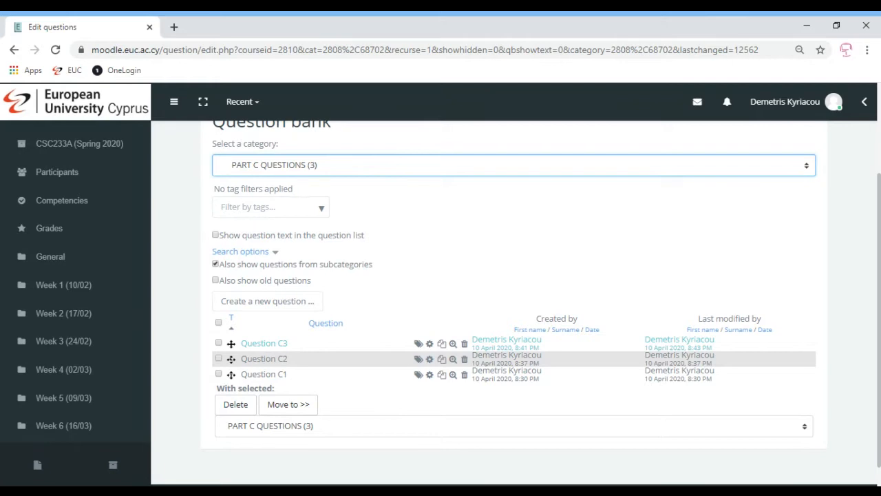
{"action": "left_click", "coordinate": [181, 234]}
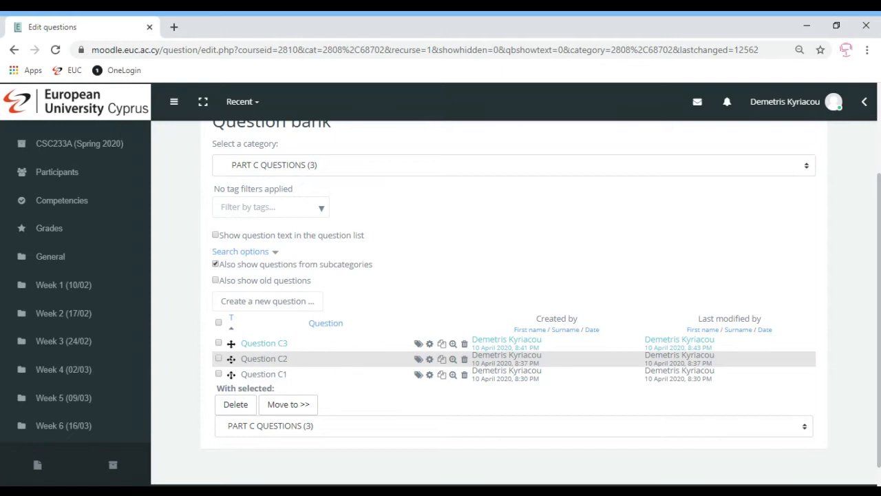
- Return to the CSC233A (Spring 2020) course page and open the Week 10 Mock Exam quiz for editing its questions
{"action": "scroll", "coordinate": [879, 324], "scroll_direction": "up", "scroll_amount": 2}
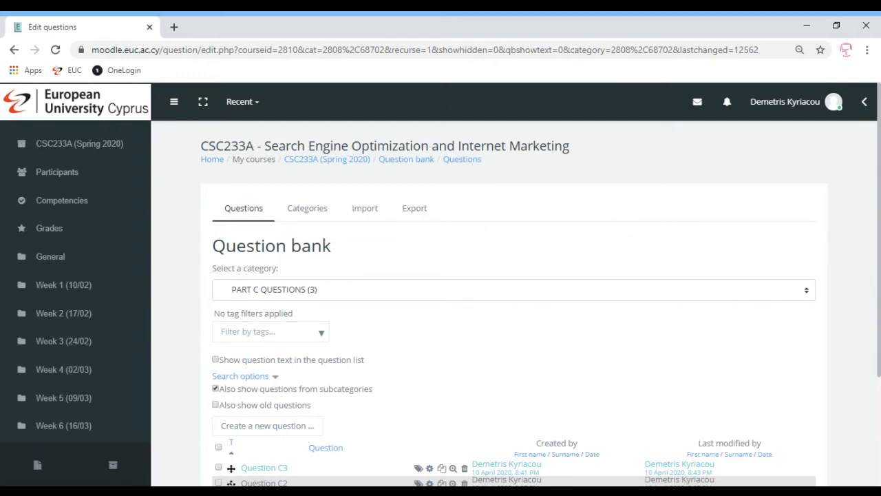
{"action": "left_click", "coordinate": [335, 491]}
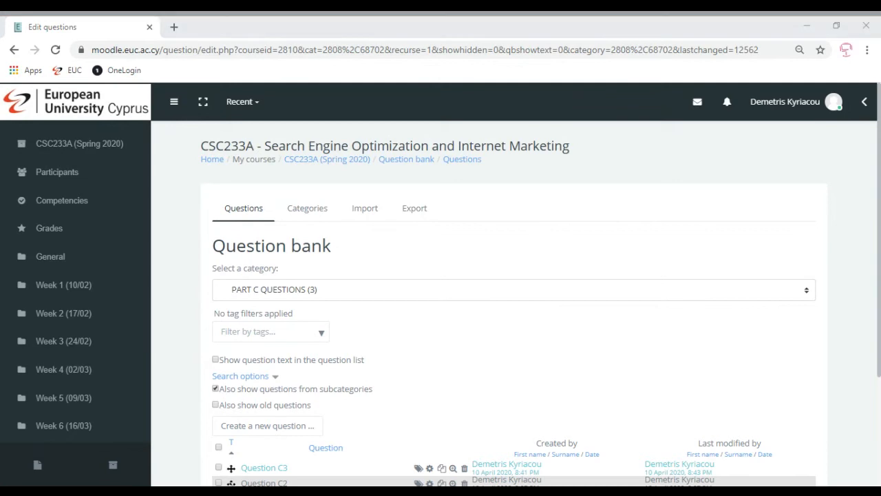
{"action": "left_click", "coordinate": [308, 163]}
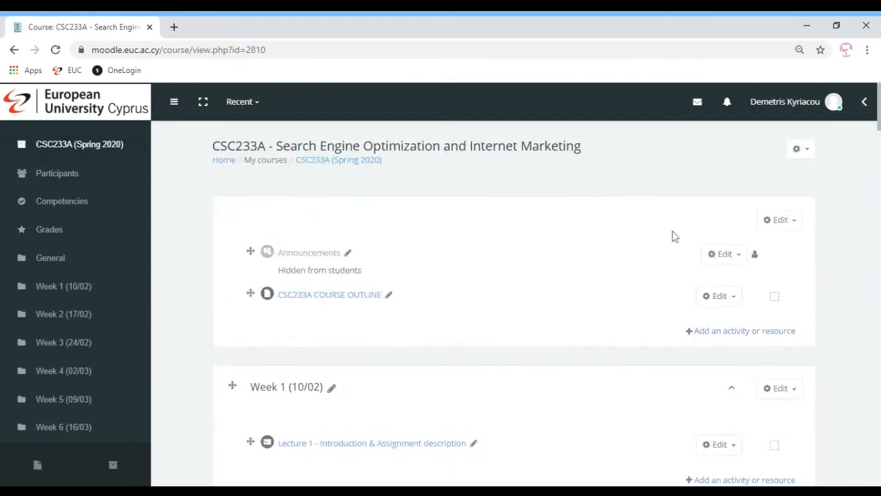
{"action": "left_click_drag", "start_coordinate": [879, 107], "coordinate": [879, 384]}
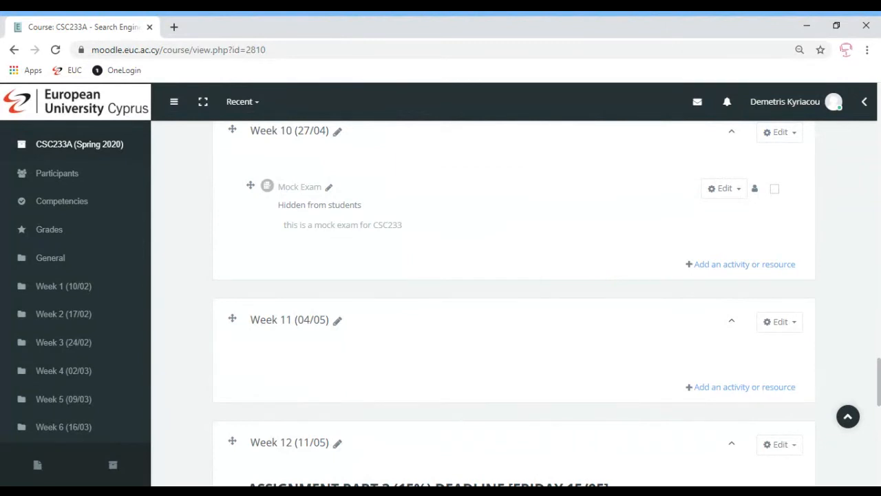
{"action": "left_click", "coordinate": [303, 191]}
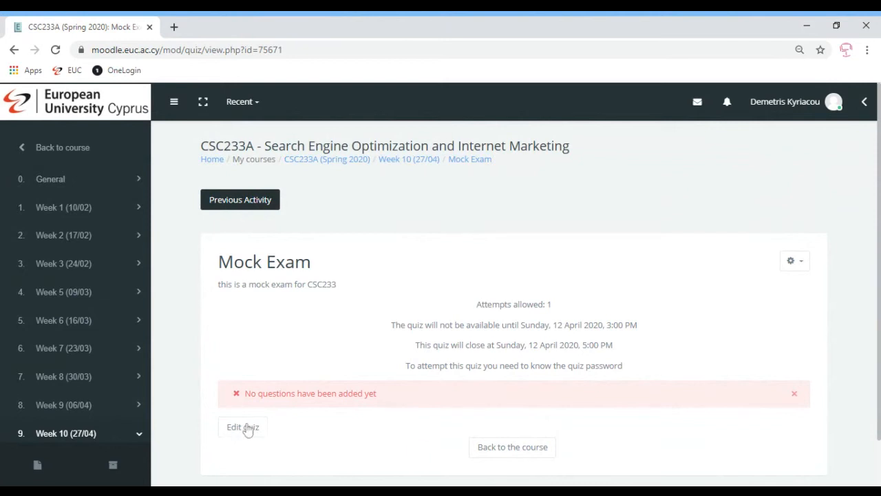
{"action": "left_click", "coordinate": [792, 267]}
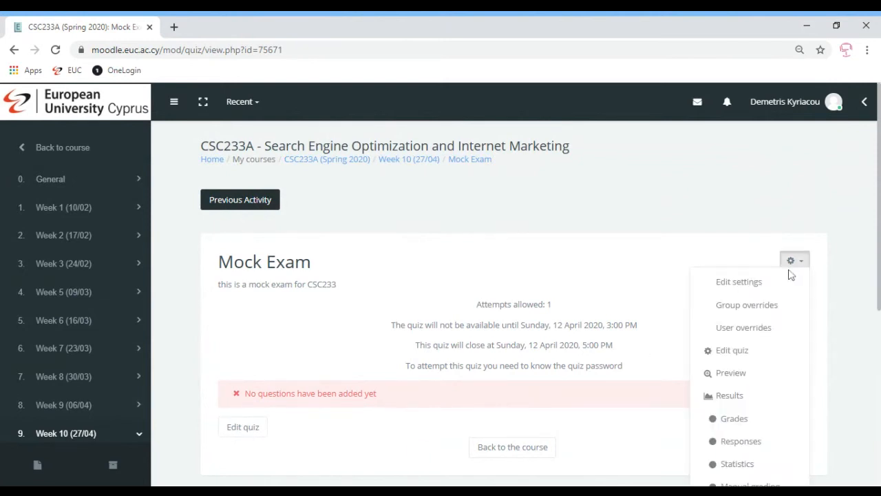
{"action": "left_click", "coordinate": [732, 353]}
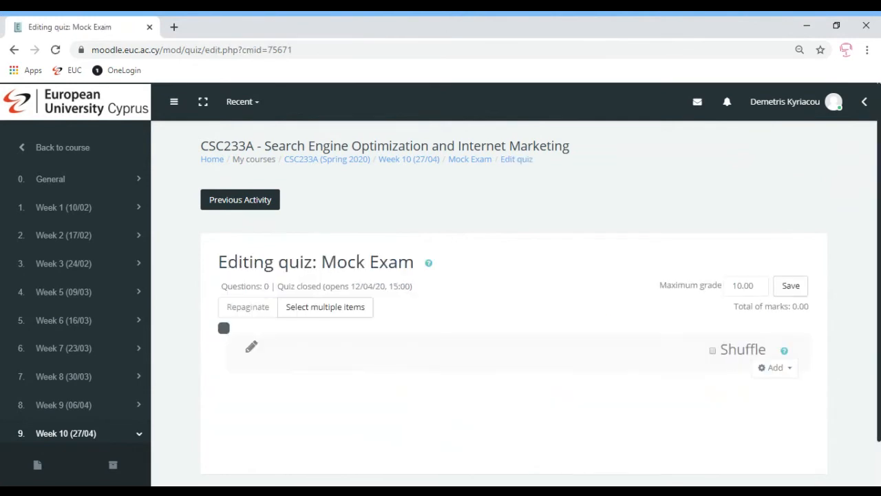
- Sort the question bank's default CSC233A category by question name and add all its questions, A1 through C3, to the quiz
{"action": "scroll", "coordinate": [692, 335], "scroll_direction": "down", "scroll_amount": 1}
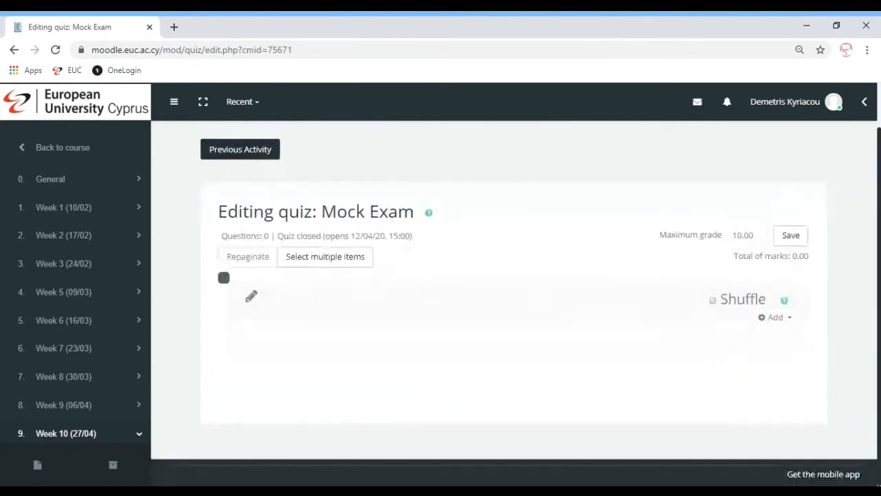
{"action": "left_click", "coordinate": [779, 319]}
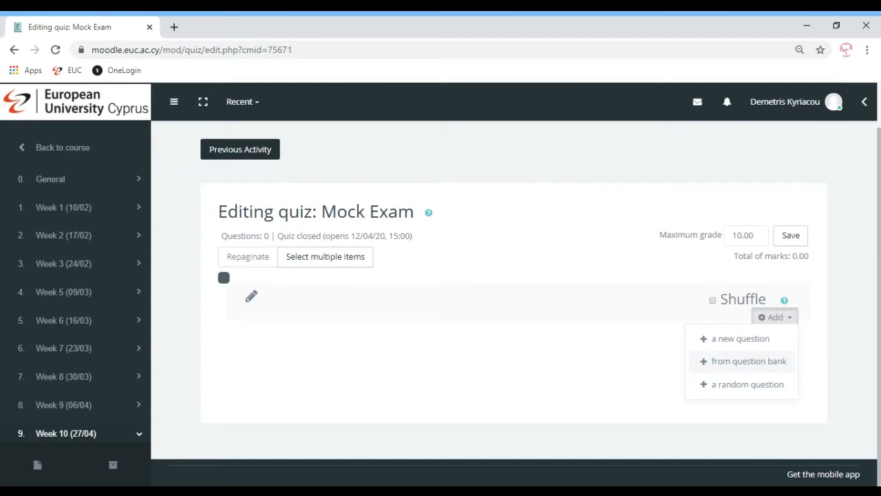
{"action": "left_click", "coordinate": [736, 365]}
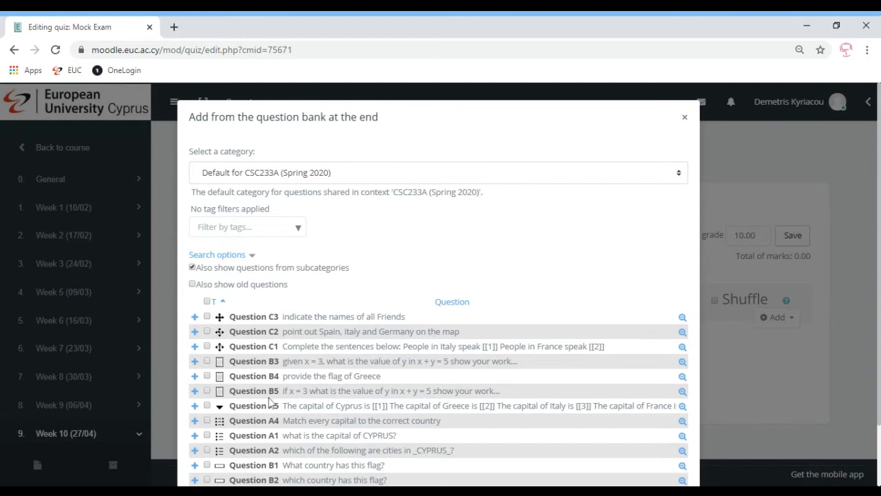
{"action": "left_click", "coordinate": [446, 307]}
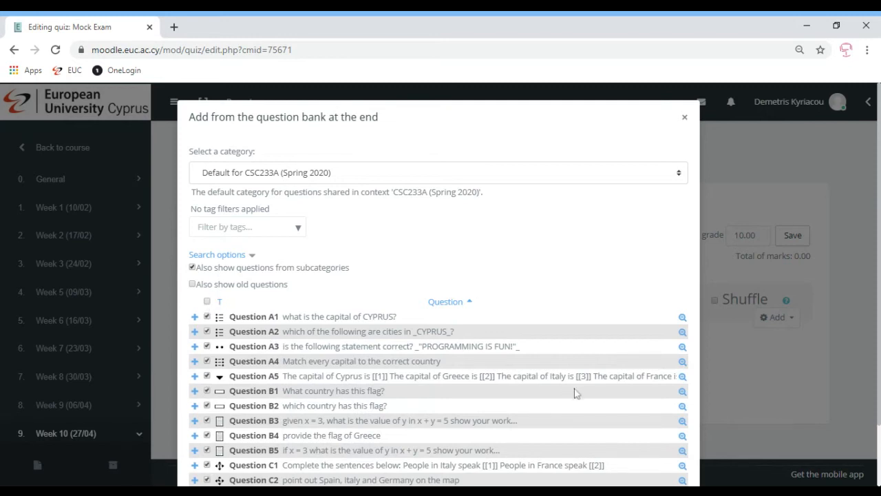
{"action": "left_click", "coordinate": [358, 491]}
{"action": "left_click", "coordinate": [355, 491]}
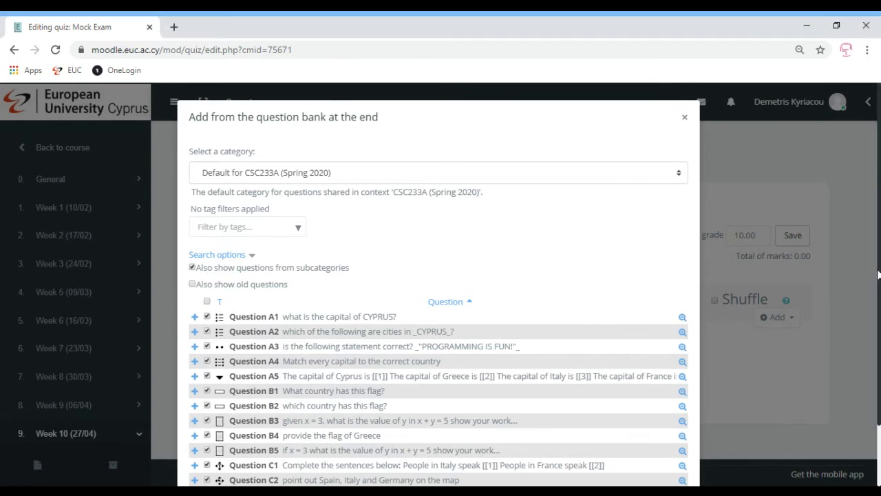
{"action": "scroll", "coordinate": [482, 362], "scroll_direction": "down", "scroll_amount": 2}
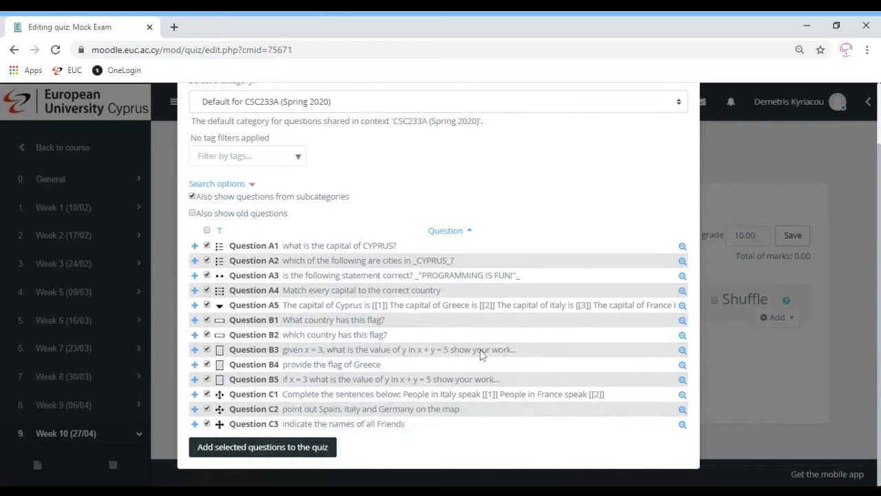
{"action": "left_click", "coordinate": [251, 449]}
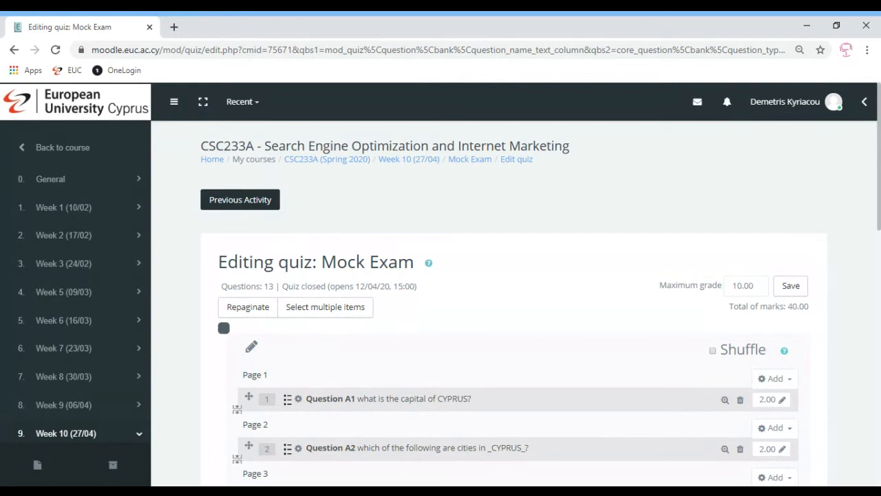
- Name the quiz's first section heading "PART A QUESTIONS [10 MARKS]"
{"action": "left_click", "coordinate": [252, 348]}
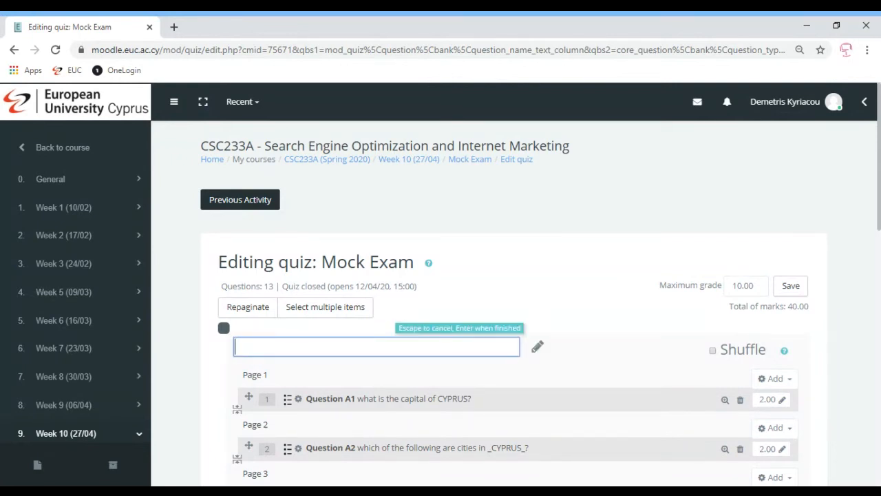
{"action": "type", "text": "PAT"}
{"action": "key", "text": "BackSpace"}
{"action": "key", "text": "BackSpace"}
{"action": "type", "text": "RT A QUES"}
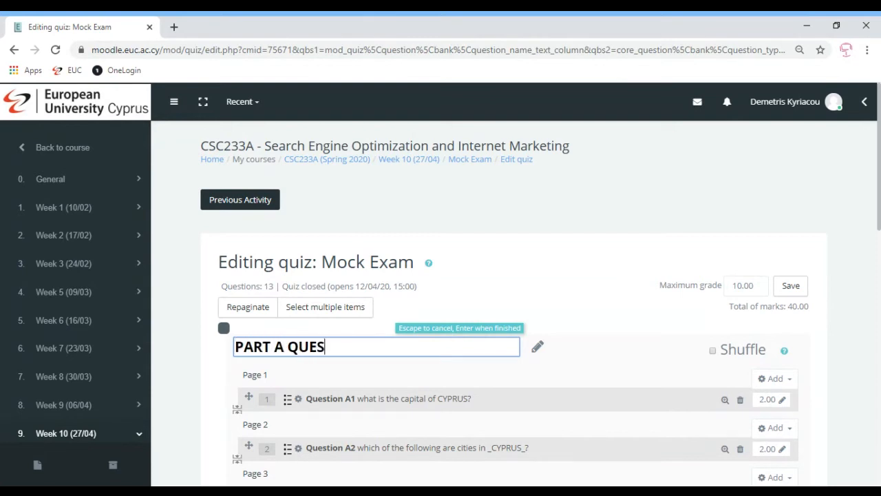
{"action": "type", "text": "TIONS ["}
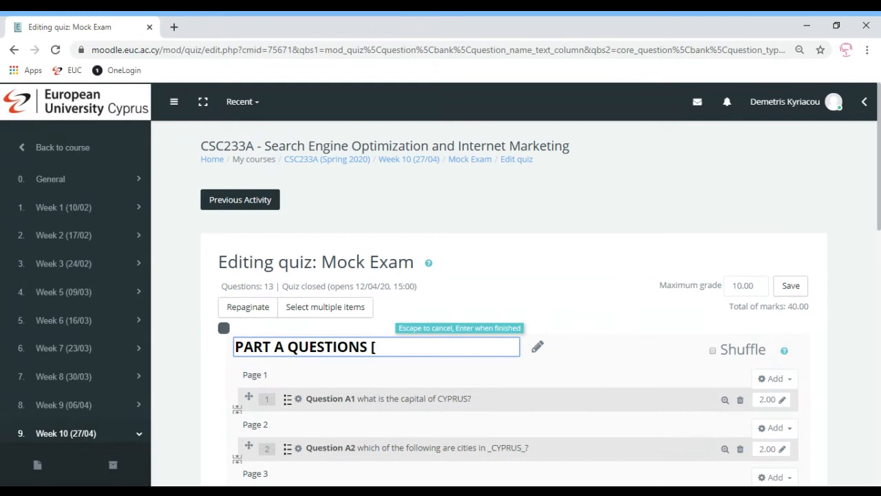
{"action": "type", "text": "10 MARKS"}
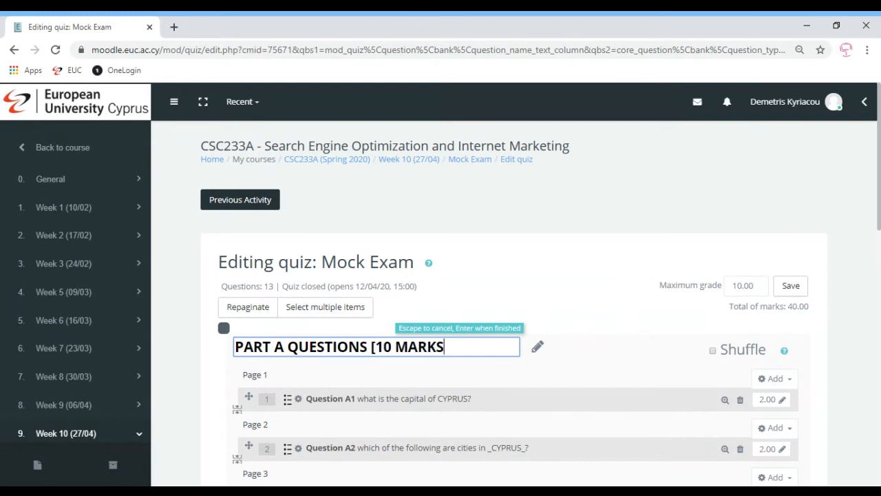
{"action": "type", "text": "]"}
{"action": "key", "text": "Return"}
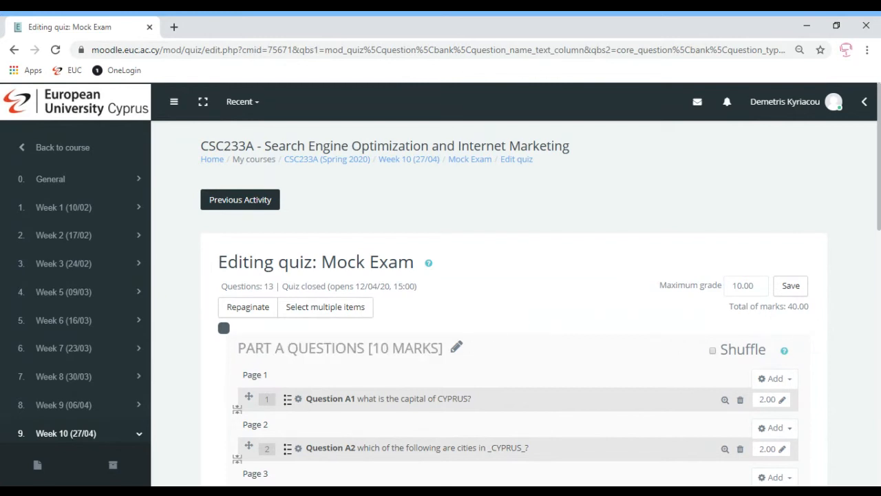
- Set the quiz's maximum grade to 40 and save it
{"action": "double_click", "coordinate": [734, 285]}
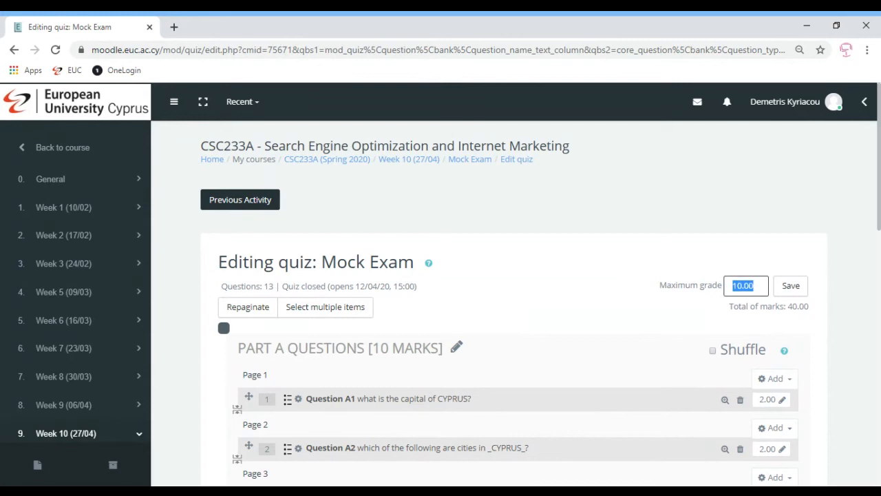
{"action": "type", "text": "40"}
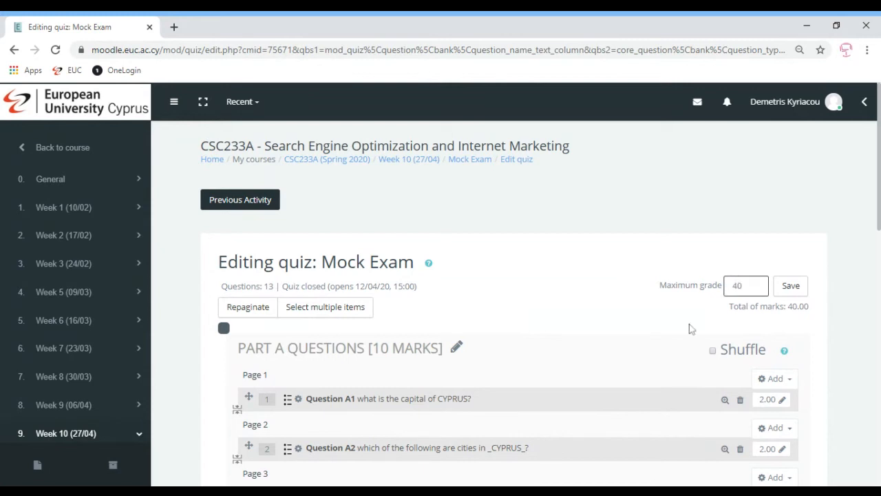
{"action": "left_click", "coordinate": [787, 291]}
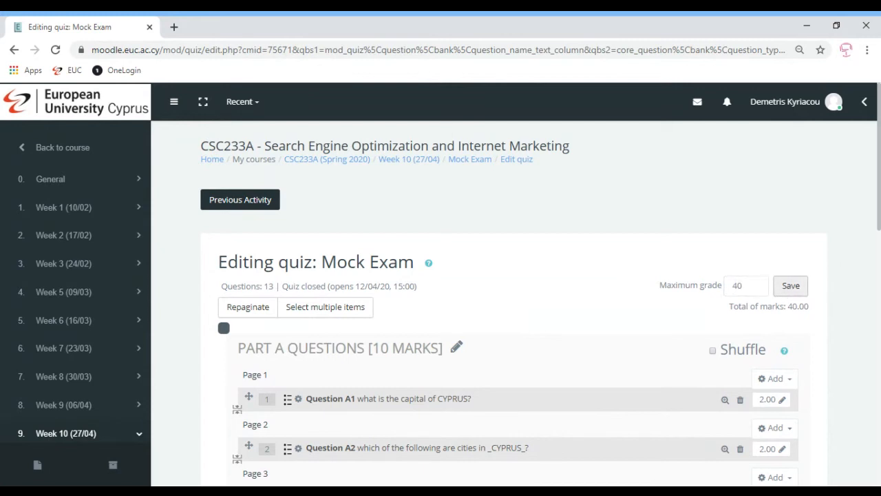
{"action": "left_click", "coordinate": [786, 292]}
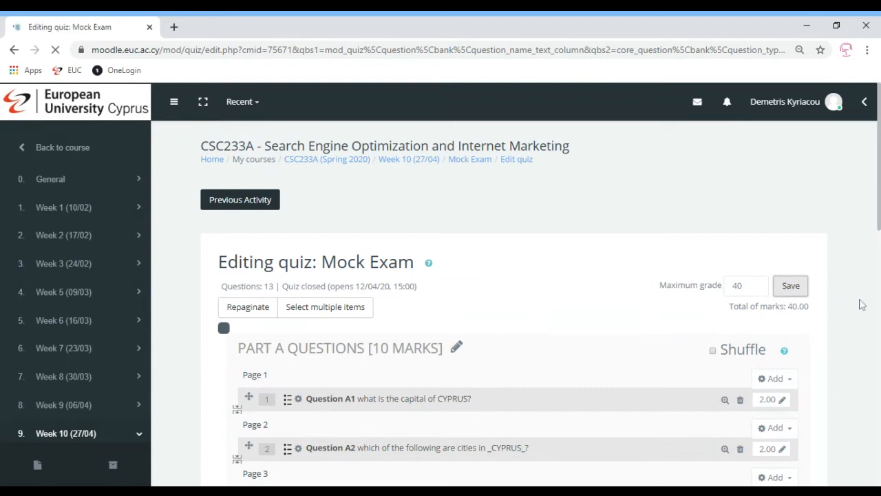
- Add a new section heading at Page 6, just before Question B1
{"action": "left_click_drag", "start_coordinate": [879, 199], "coordinate": [879, 315]}
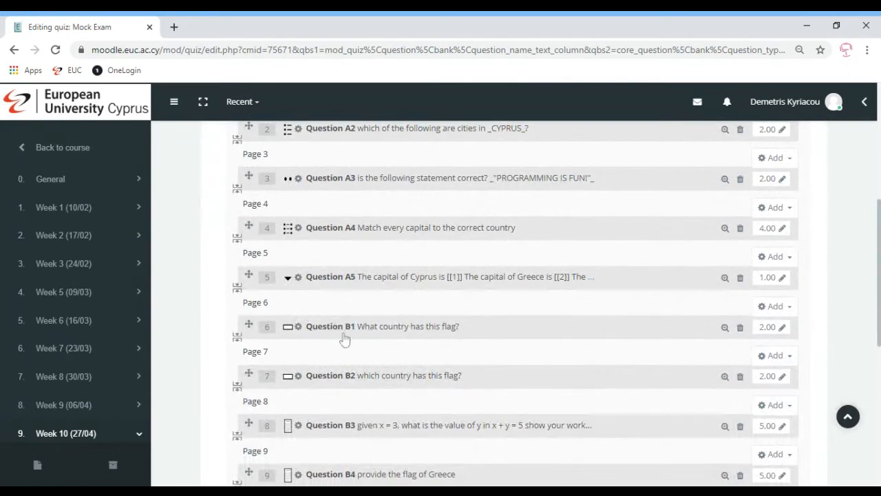
{"action": "left_click", "coordinate": [776, 307]}
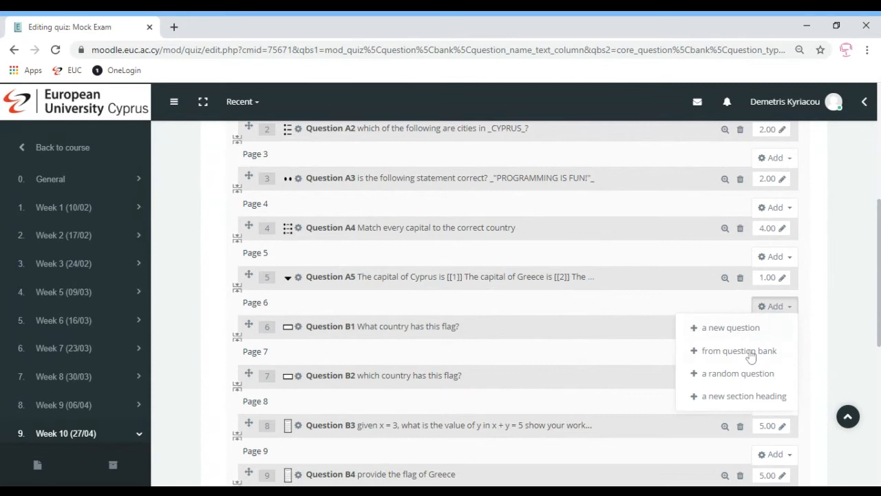
{"action": "left_click", "coordinate": [733, 397]}
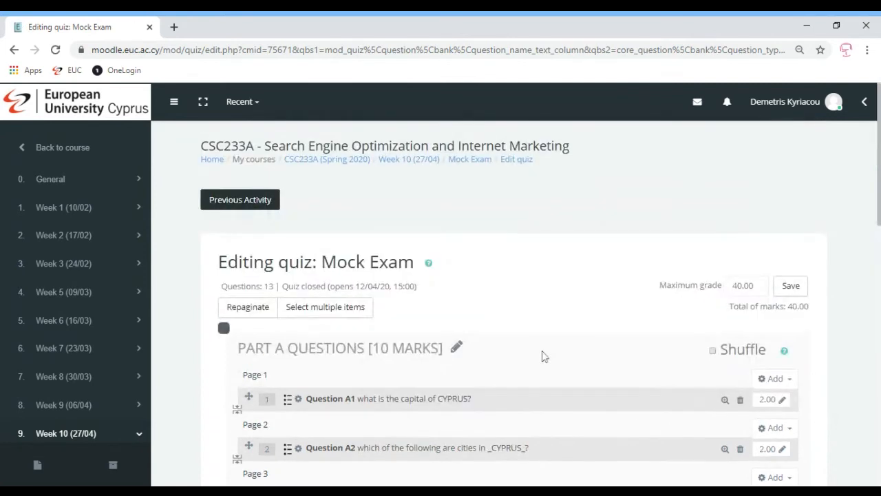
- Rename the new section heading above Question B1 as "PART B QUESTIONS [10 MARKS]"
{"action": "left_click_drag", "start_coordinate": [879, 172], "coordinate": [879, 197]}
{"action": "scroll", "coordinate": [422, 317], "scroll_direction": "down", "scroll_amount": 4}
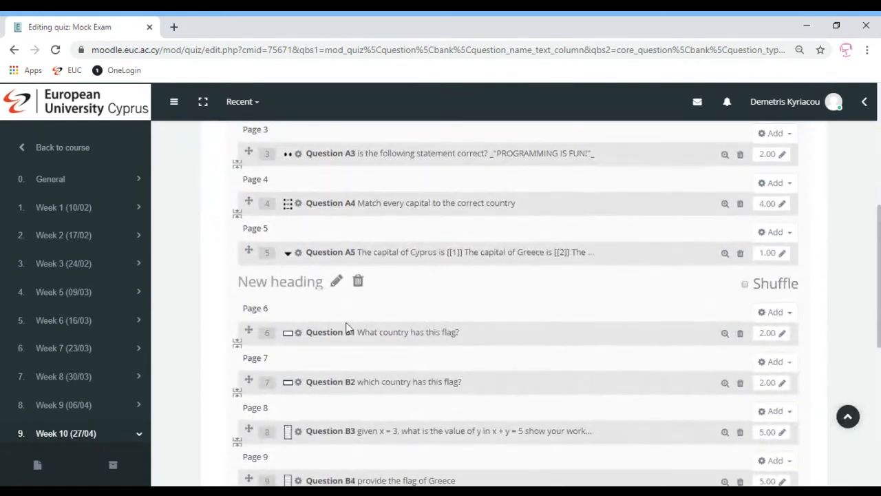
{"action": "left_click", "coordinate": [336, 281]}
{"action": "type", "text": "PA"}
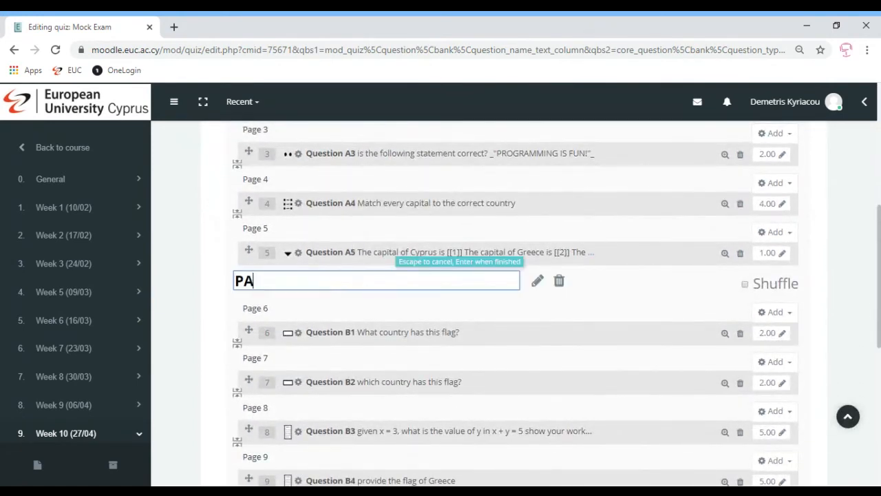
{"action": "type", "text": "T BRT B"}
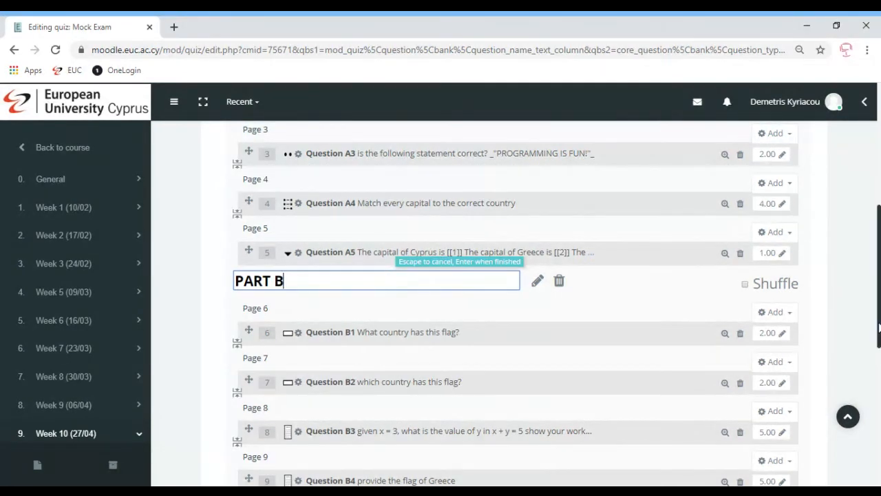
{"action": "scroll", "coordinate": [441, 303], "scroll_direction": "up", "scroll_amount": 1}
{"action": "scroll", "coordinate": [515, 383], "scroll_direction": "up", "scroll_amount": 3}
{"action": "scroll", "coordinate": [515, 384], "scroll_direction": "down", "scroll_amount": 3}
{"action": "type", "text": "QUE"}
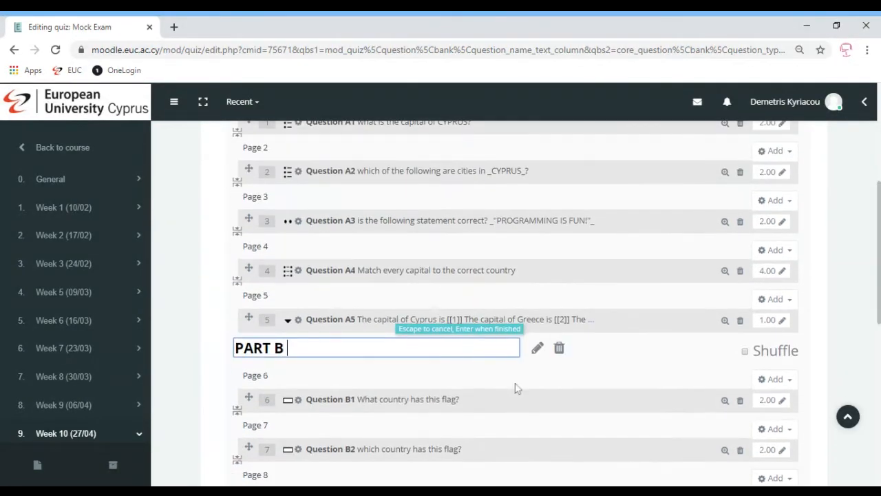
{"action": "type", "text": "STIONS ["}
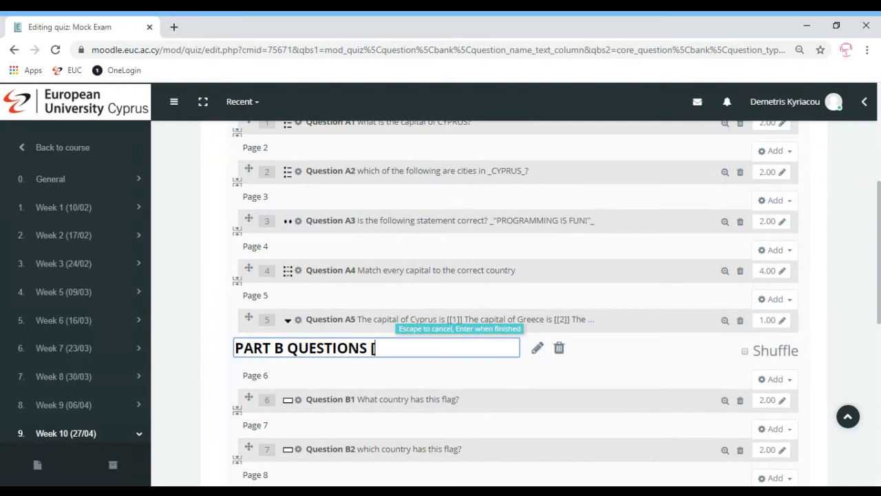
{"action": "type", "text": "10 MARKS]"}
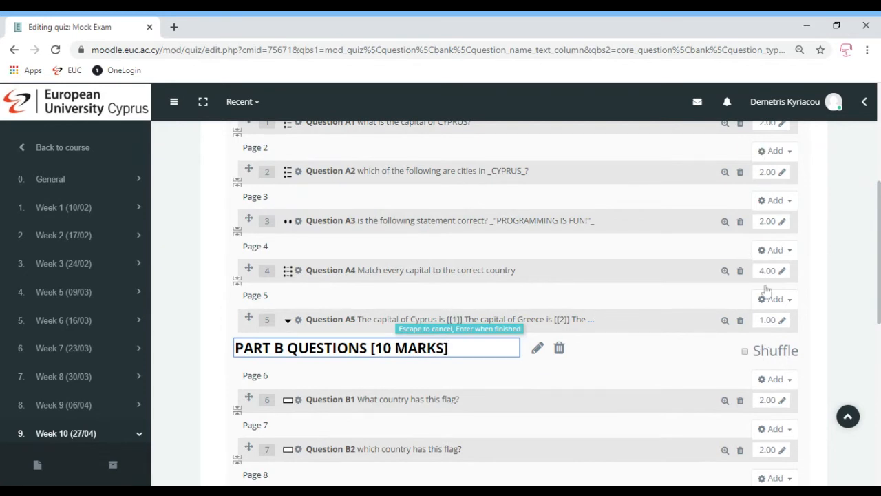
{"action": "key", "text": "Return"}
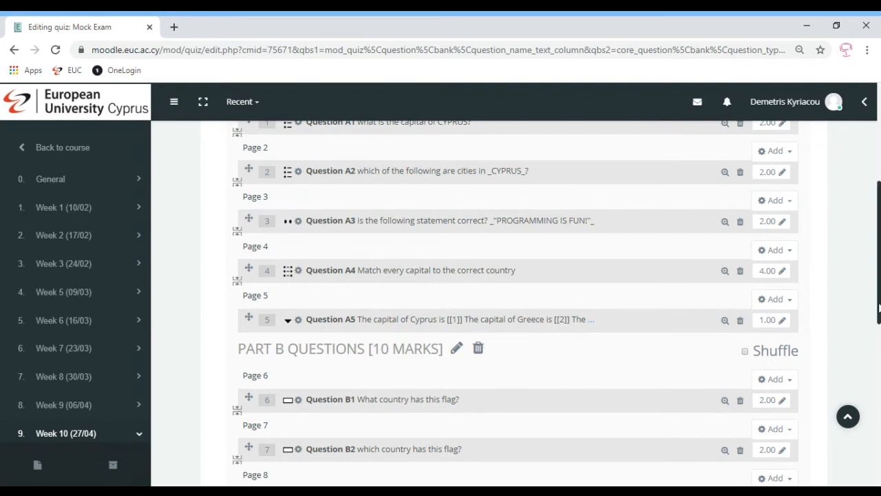
{"action": "left_click_drag", "start_coordinate": [879, 308], "coordinate": [879, 317]}
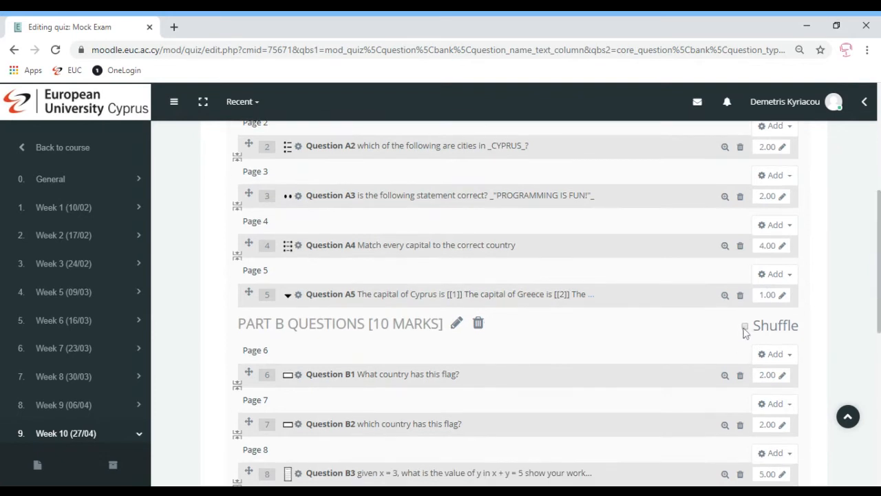
- Add a new section heading at Page 11, just before Question C1
{"action": "left_click", "coordinate": [745, 328]}
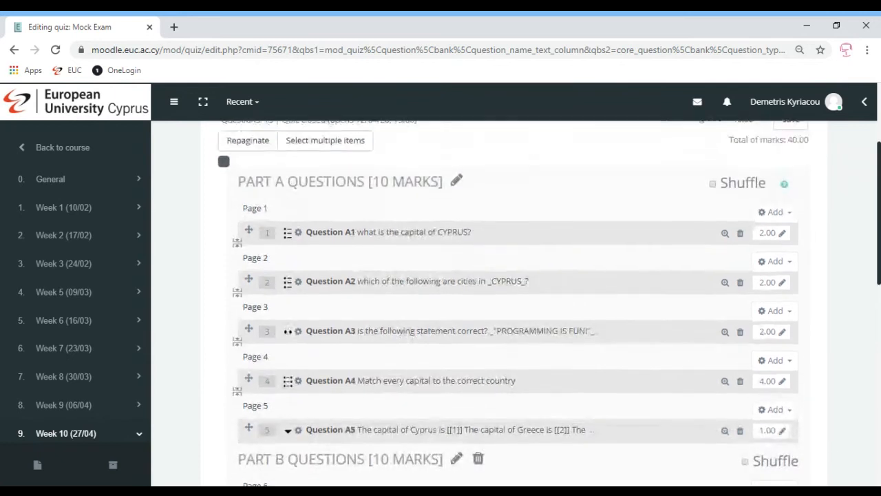
{"action": "left_click_drag", "start_coordinate": [879, 199], "coordinate": [879, 371]}
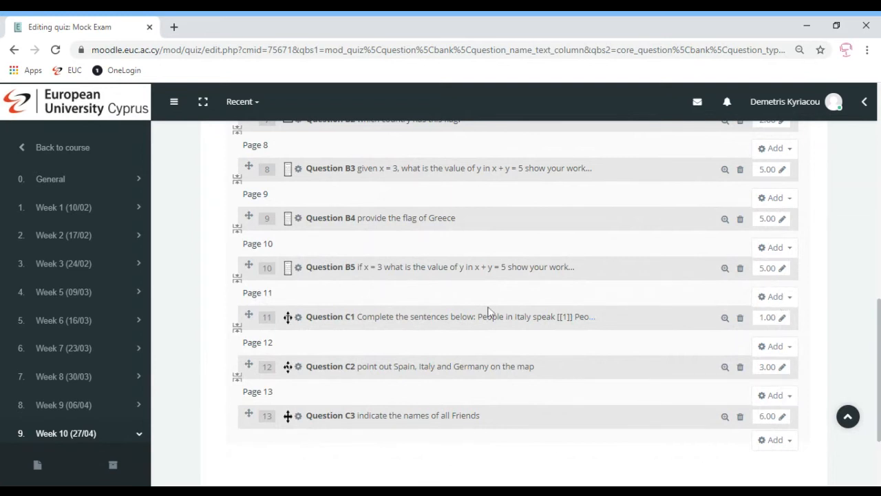
{"action": "left_click", "coordinate": [776, 298]}
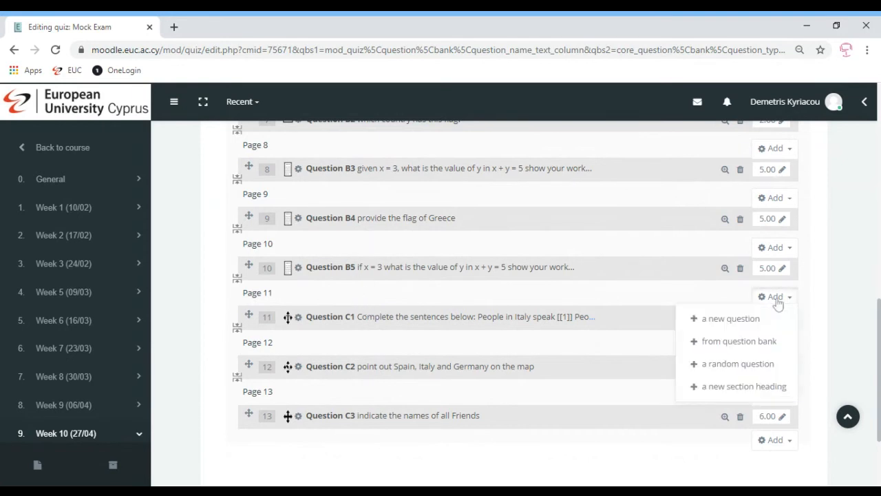
{"action": "left_click", "coordinate": [721, 384]}
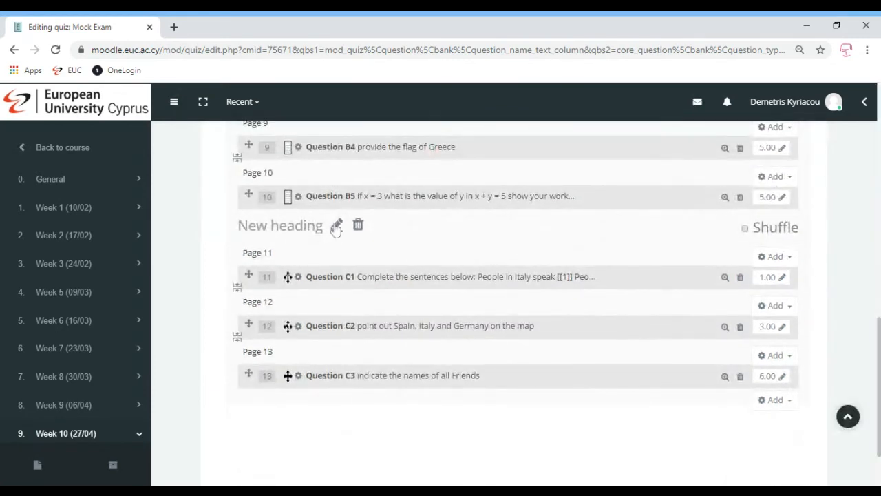
- Rename the new section heading above Question C1 as "PART C QUESTIONS [20 MARKS]"
{"action": "left_click", "coordinate": [337, 227]}
{"action": "type", "text": "PART "}
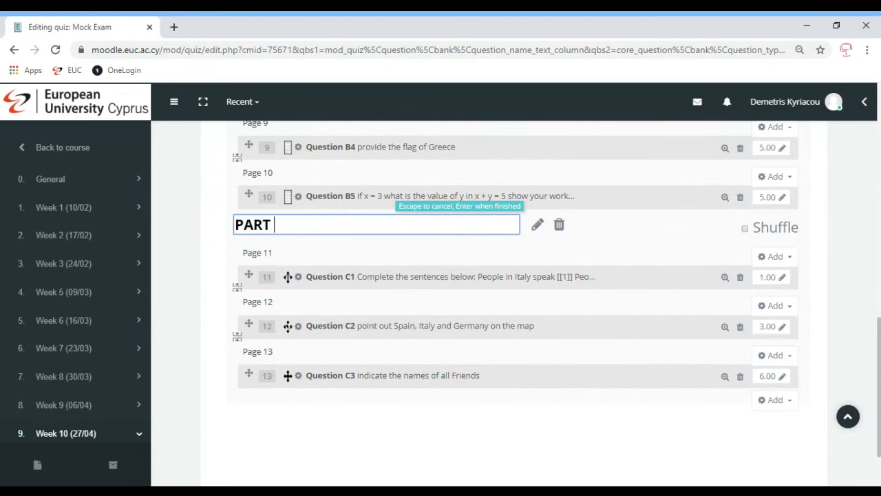
{"action": "type", "text": "C QUESTIO"}
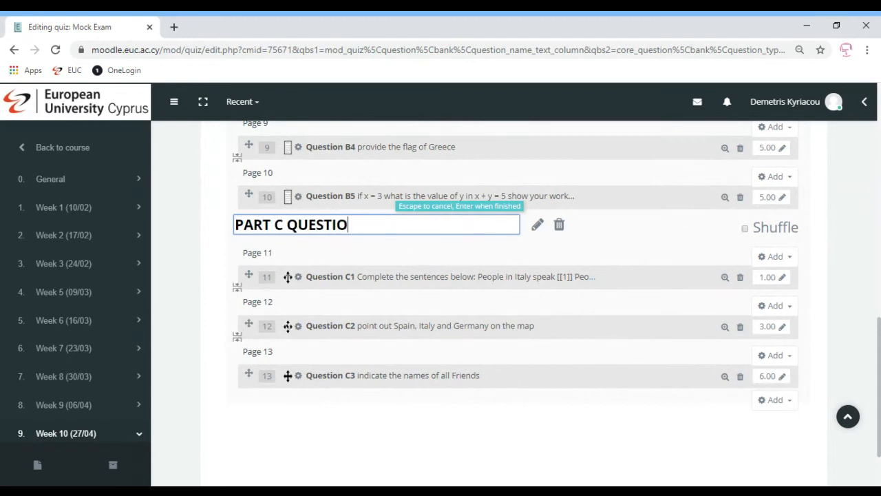
{"action": "type", "text": "NS [20 MARKS[]"}
{"action": "key", "text": "Return"}
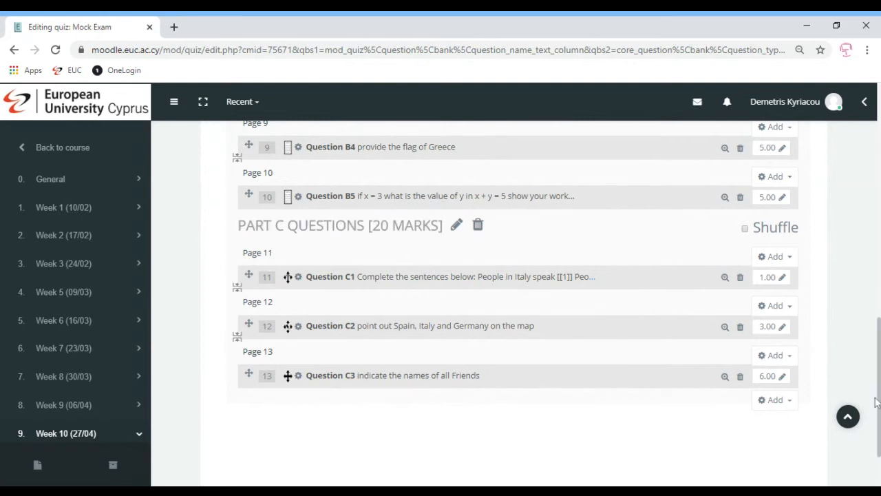
- Save the quiz's maximum grade and return to the CSC233A (Spring 2020) course page
{"action": "scroll", "coordinate": [876, 403], "scroll_direction": "down", "scroll_amount": 2}
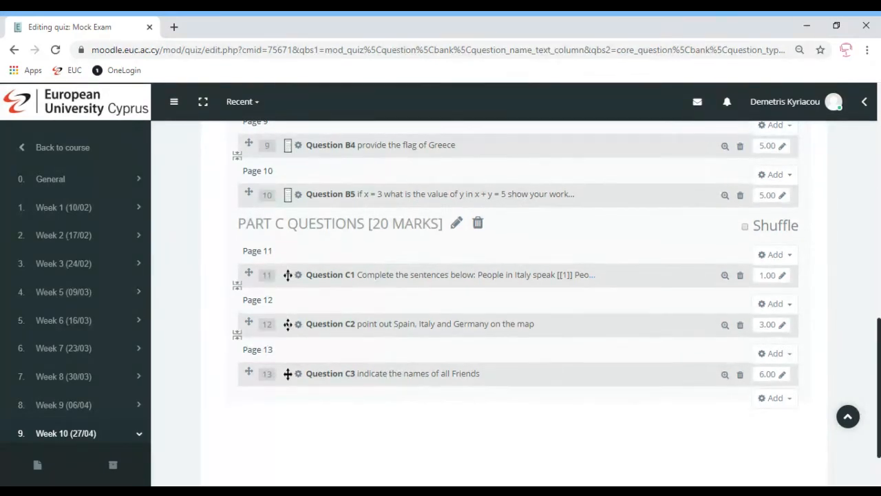
{"action": "left_click_drag", "start_coordinate": [878, 418], "coordinate": [878, 163]}
{"action": "left_click", "coordinate": [791, 289]}
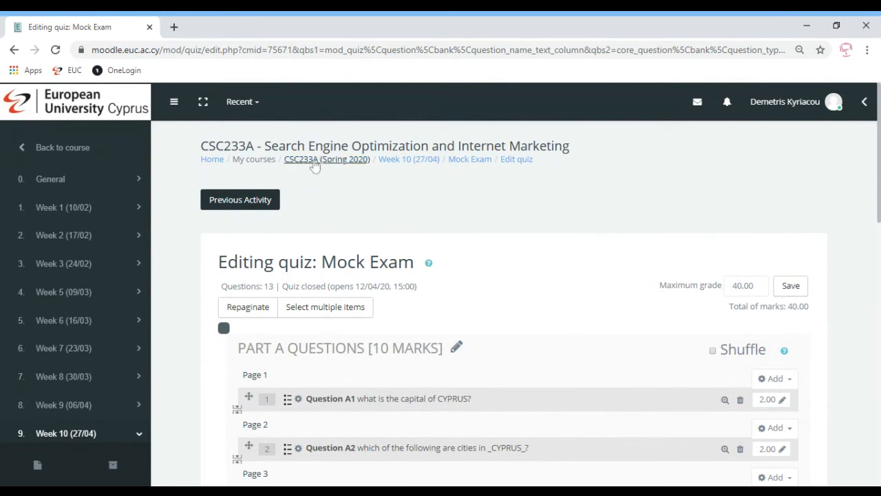
{"action": "left_click", "coordinate": [315, 162]}
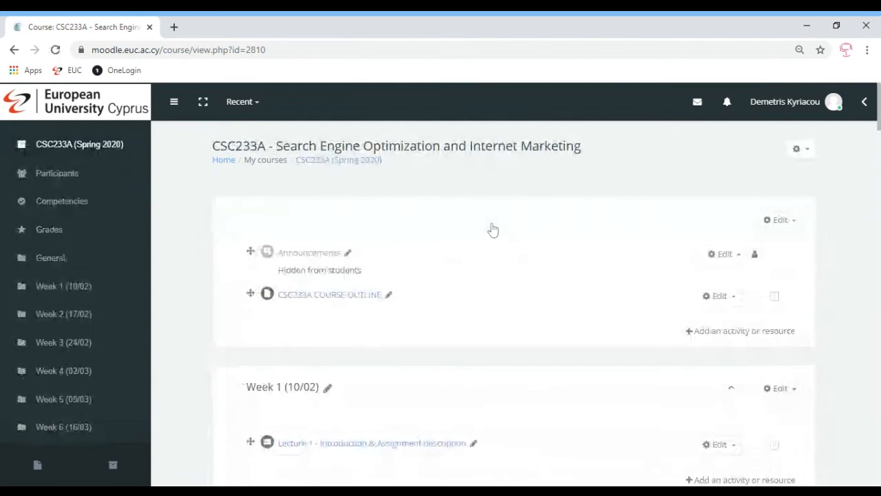
- Find the Mock Exam under Week 10 (27/04) and look at the editing actions offered for it
{"action": "scroll", "coordinate": [513, 303], "scroll_direction": "down", "scroll_amount": 15}
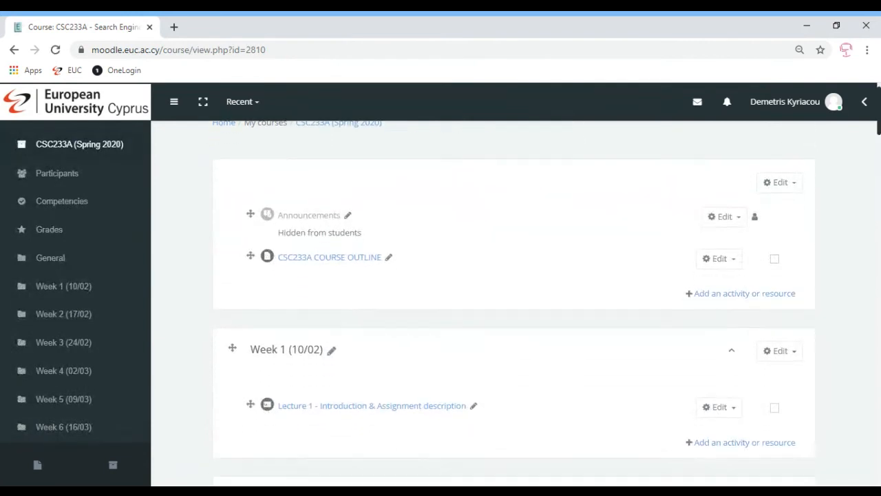
{"action": "scroll", "coordinate": [513, 302], "scroll_direction": "down", "scroll_amount": 15}
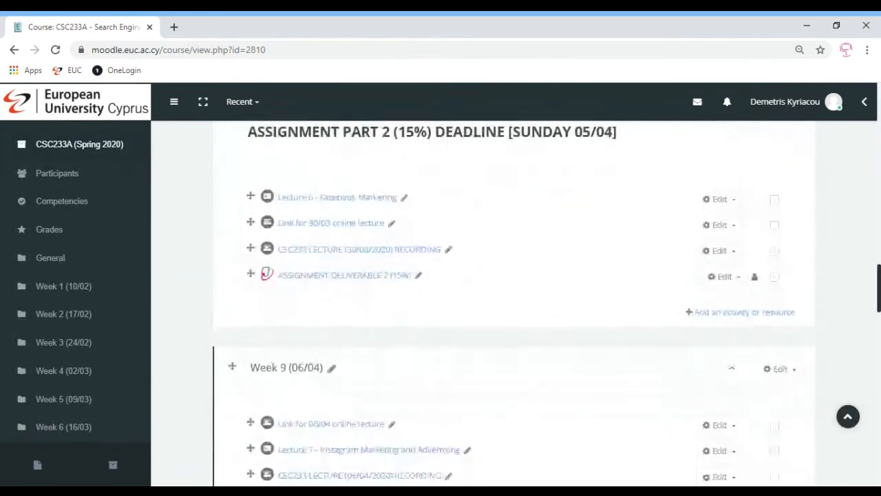
{"action": "scroll", "coordinate": [460, 228], "scroll_direction": "down", "scroll_amount": 2}
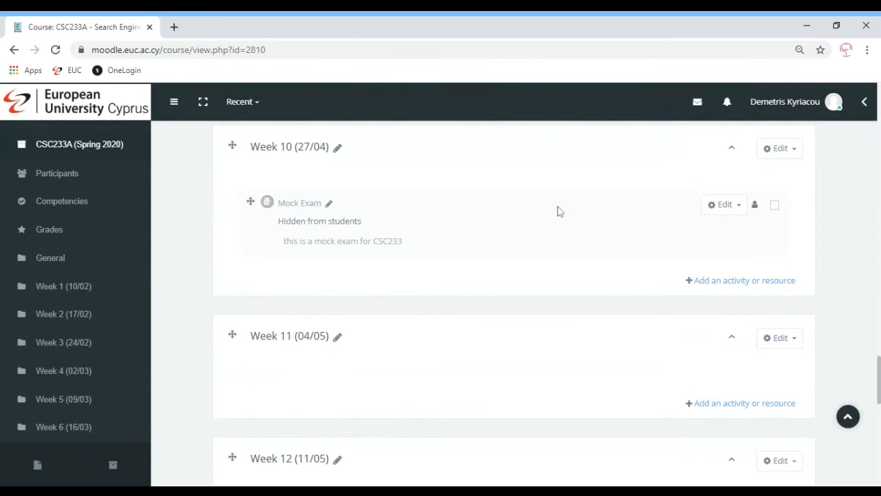
{"action": "left_click", "coordinate": [729, 205]}
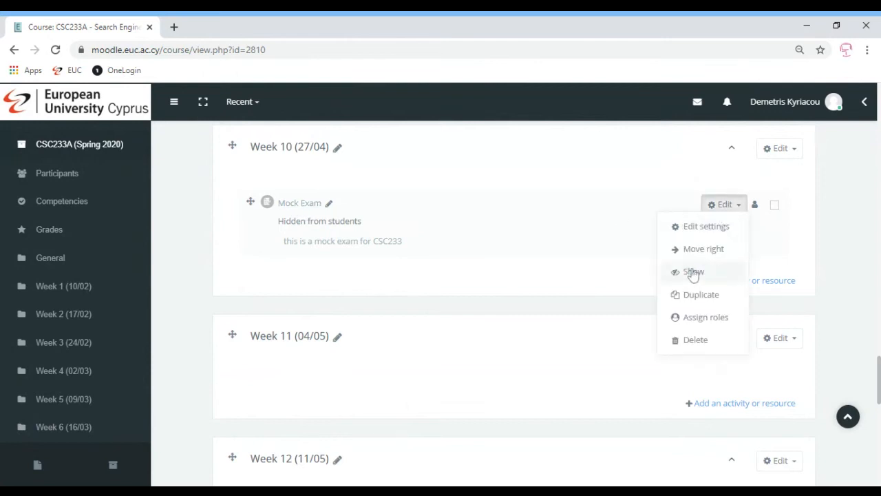
{"action": "left_click", "coordinate": [529, 267]}
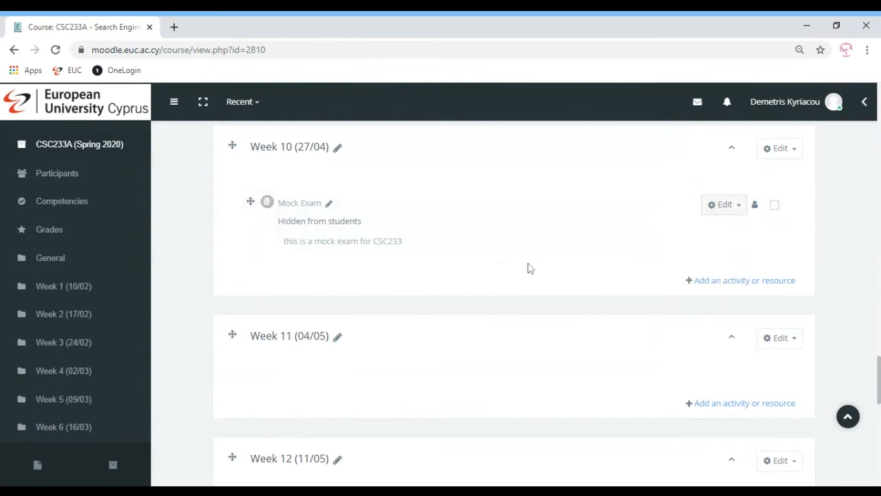
- Disable the Mock Exam's open and close dates in its timing settings, saving the changes and returning to the course
{"action": "left_click", "coordinate": [301, 205]}
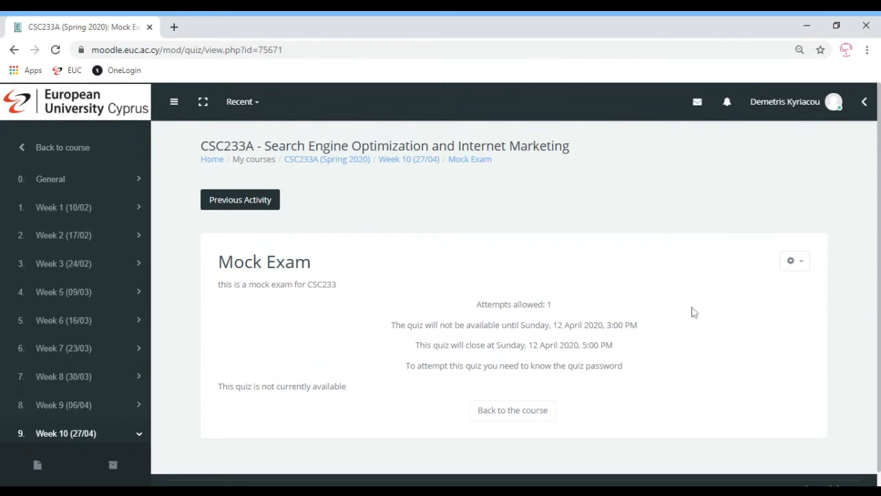
{"action": "left_click", "coordinate": [790, 262]}
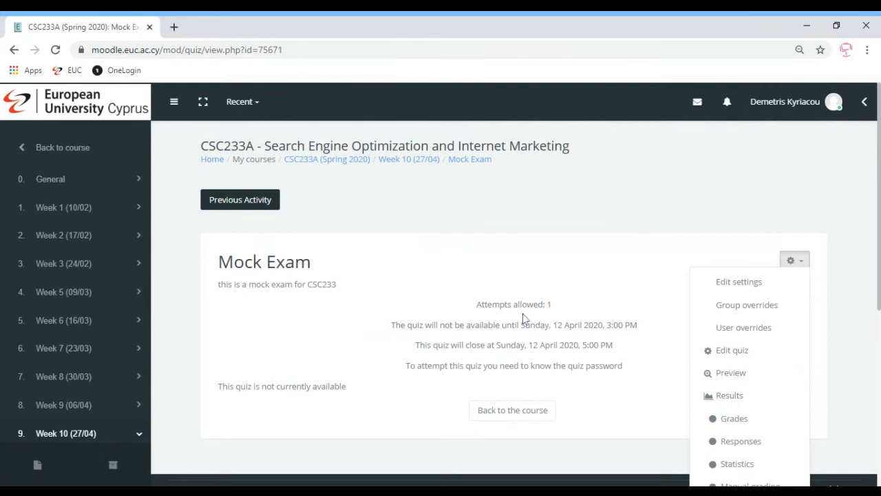
{"action": "left_click", "coordinate": [740, 282]}
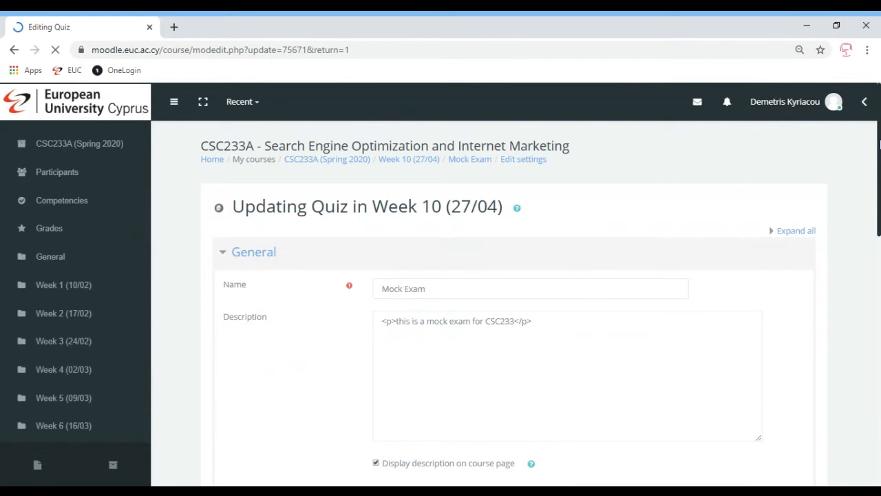
{"action": "scroll", "coordinate": [879, 143], "scroll_direction": "down", "scroll_amount": 5}
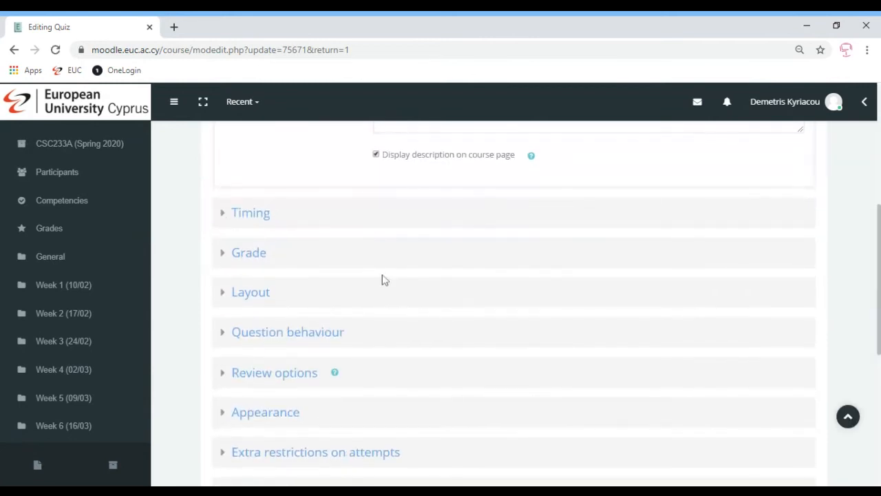
{"action": "left_click", "coordinate": [246, 214]}
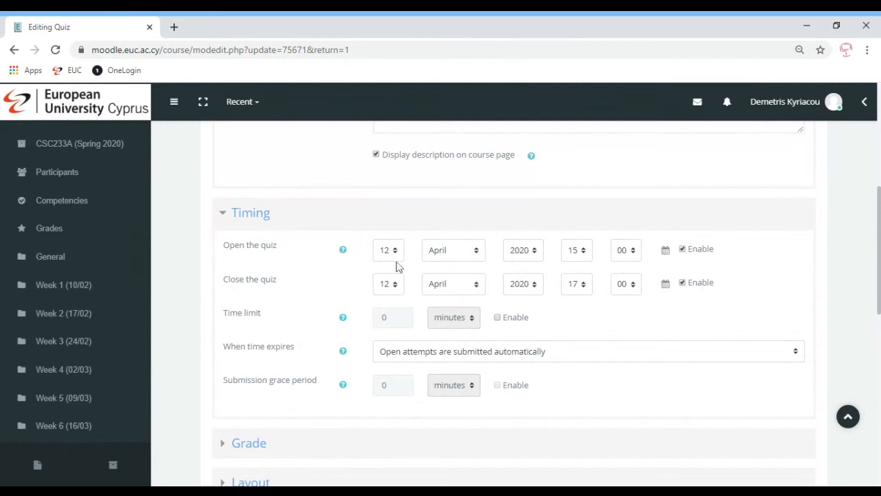
{"action": "left_click", "coordinate": [683, 249]}
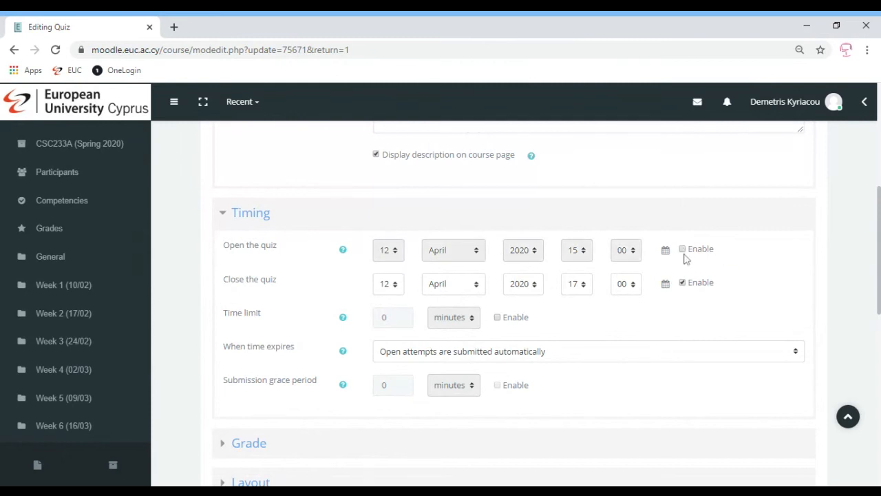
{"action": "left_click", "coordinate": [683, 284]}
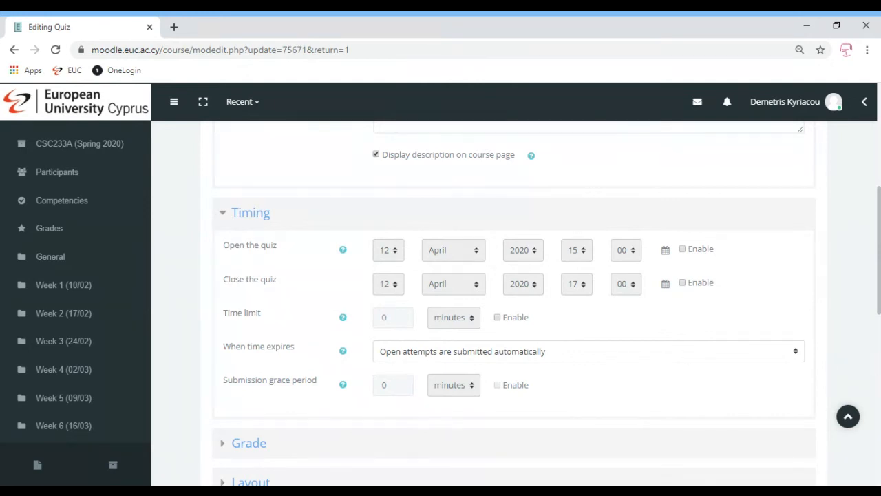
{"action": "scroll", "coordinate": [440, 383], "scroll_direction": "down", "scroll_amount": 10}
{"action": "left_click", "coordinate": [427, 455]}
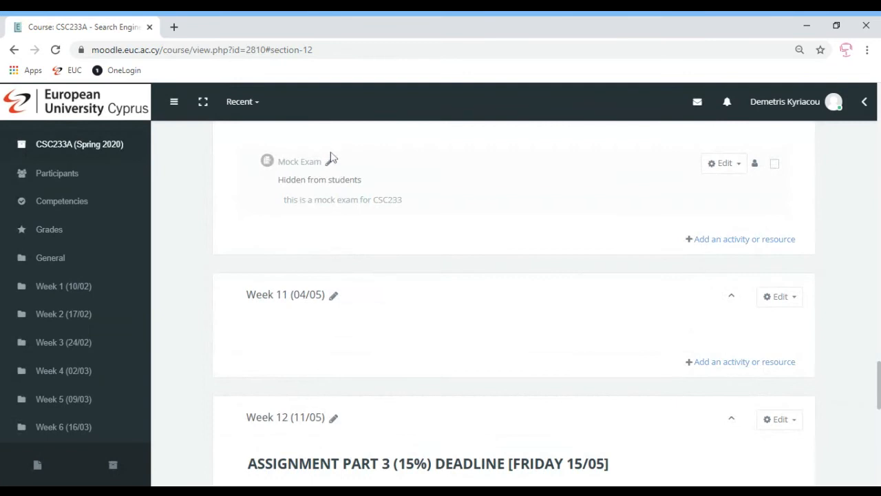
- Open the Mock Exam and start a quiz attempt by entering the quiz password
{"action": "left_click", "coordinate": [298, 162]}
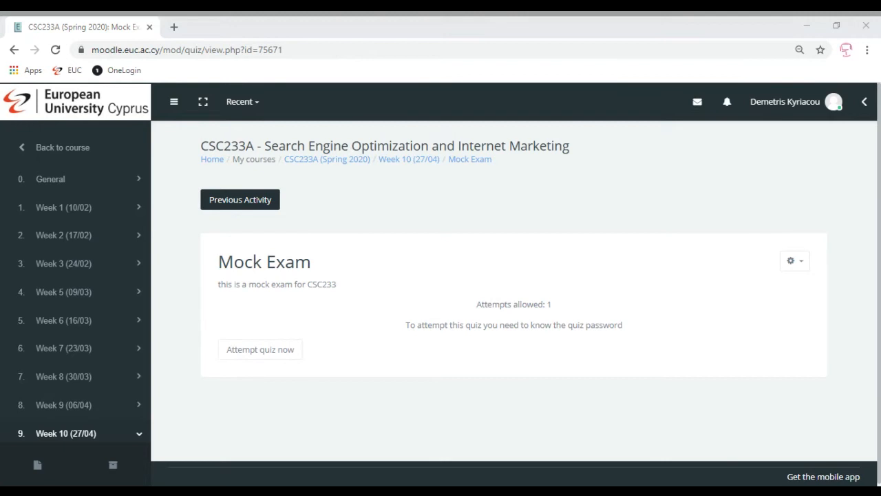
{"action": "left_click", "coordinate": [258, 353]}
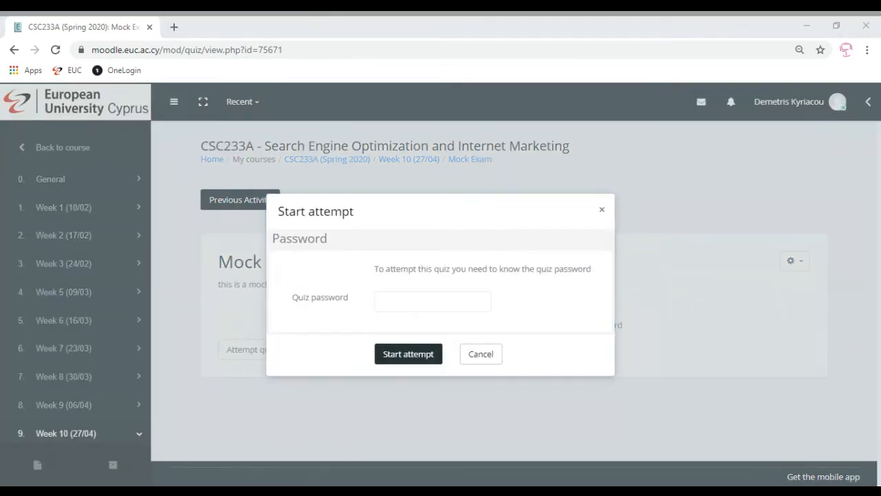
{"action": "left_click", "coordinate": [432, 301]}
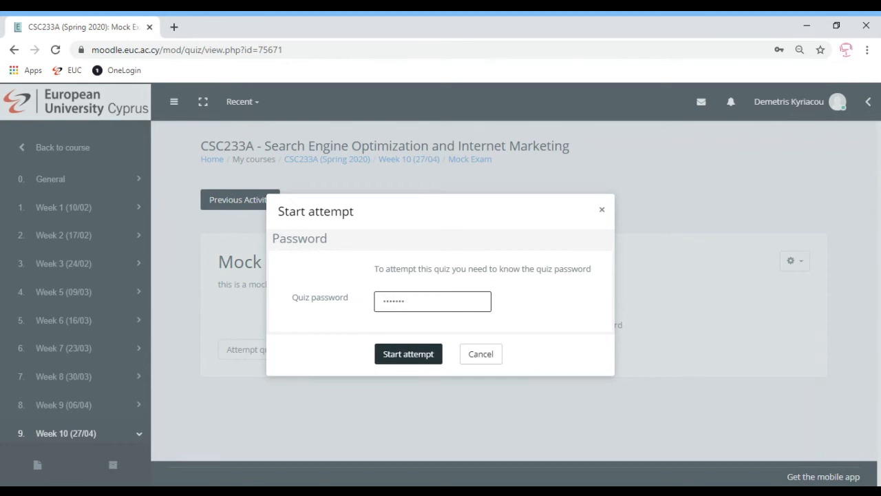
{"action": "left_click", "coordinate": [403, 361]}
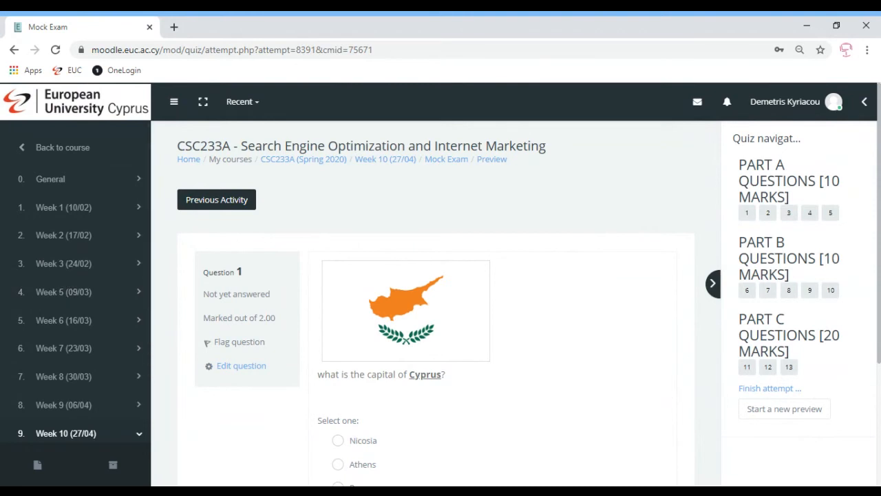
- Return to the CSC233A course page and open the settings of the Mock Exam in Week 10
{"action": "left_click", "coordinate": [305, 169]}
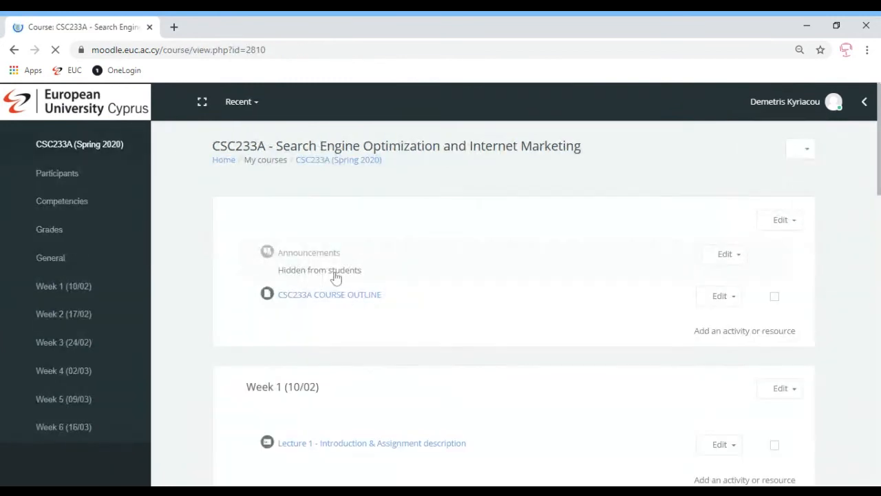
{"action": "left_click_drag", "start_coordinate": [879, 111], "coordinate": [879, 369]}
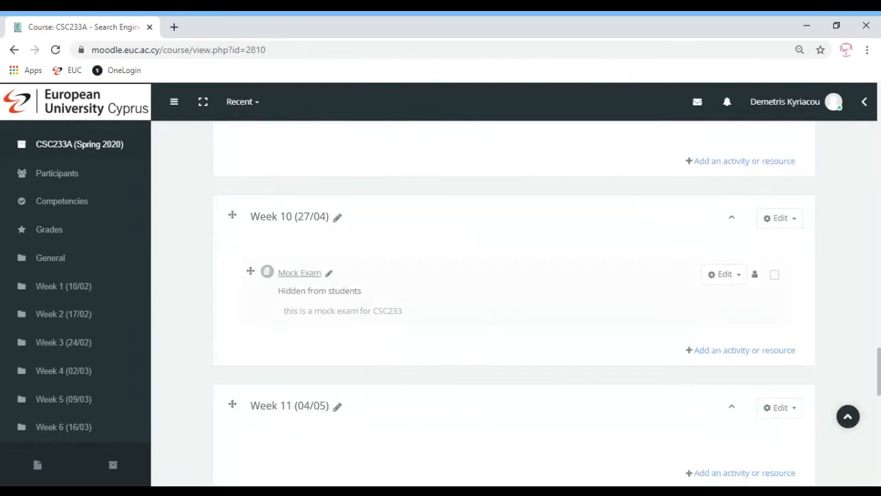
{"action": "left_click", "coordinate": [724, 276]}
{"action": "left_click", "coordinate": [699, 301]}
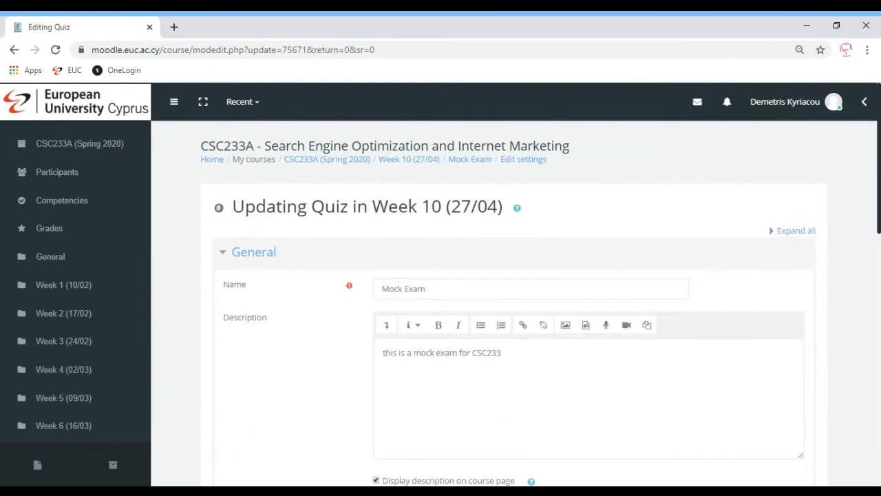
- Expand the quiz's extra restrictions on attempts, review the options there and show fewer of them
{"action": "scroll", "coordinate": [517, 303], "scroll_direction": "down", "scroll_amount": 3}
{"action": "scroll", "coordinate": [516, 303], "scroll_direction": "down", "scroll_amount": 4}
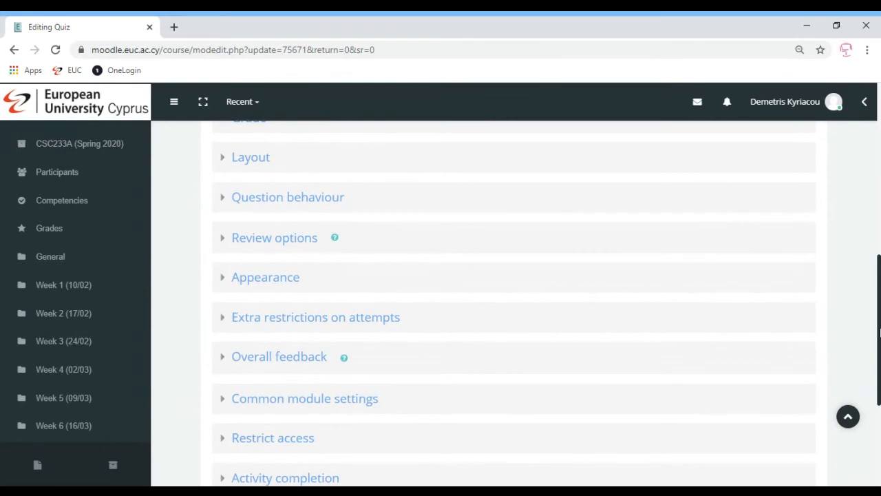
{"action": "left_click", "coordinate": [294, 318]}
{"action": "left_click", "coordinate": [248, 381]}
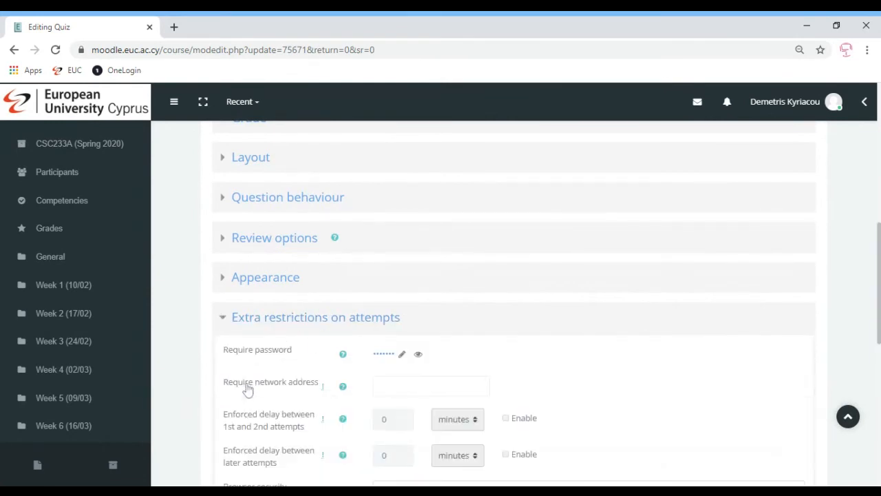
{"action": "scroll", "coordinate": [878, 262], "scroll_direction": "down", "scroll_amount": 2}
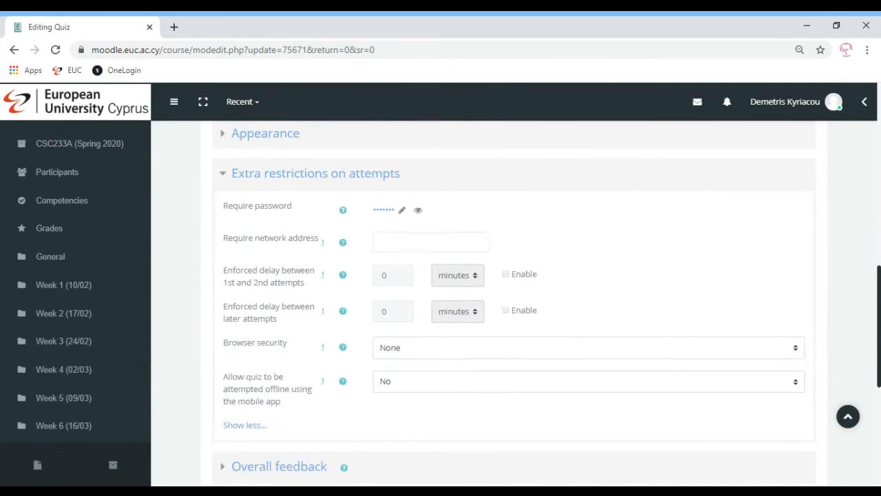
{"action": "left_click", "coordinate": [226, 176]}
{"action": "left_click", "coordinate": [226, 176]}
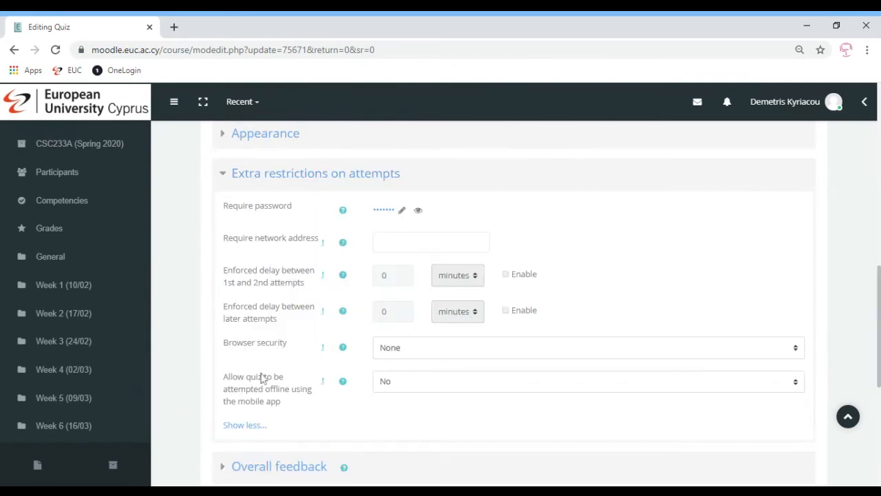
{"action": "left_click", "coordinate": [247, 427]}
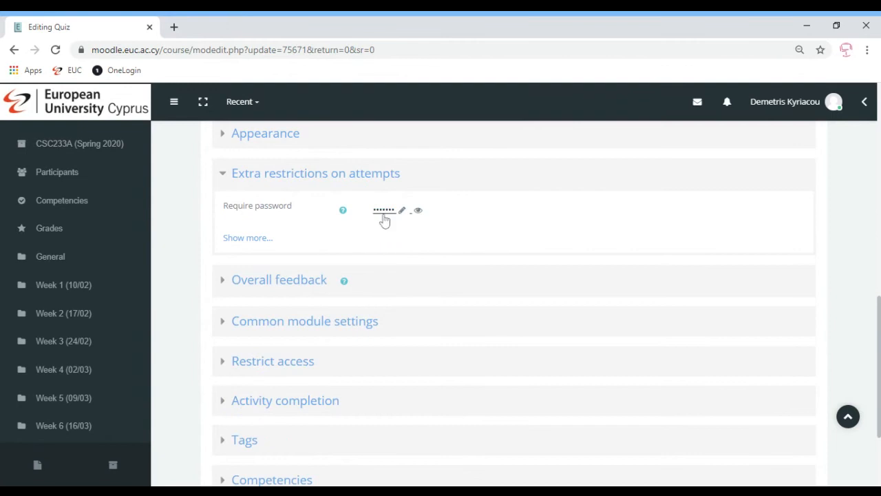
- Set the quiz's browser security to "Full screen pop-up with some JavaScript security" and save, returning to the course
{"action": "left_click", "coordinate": [248, 238]}
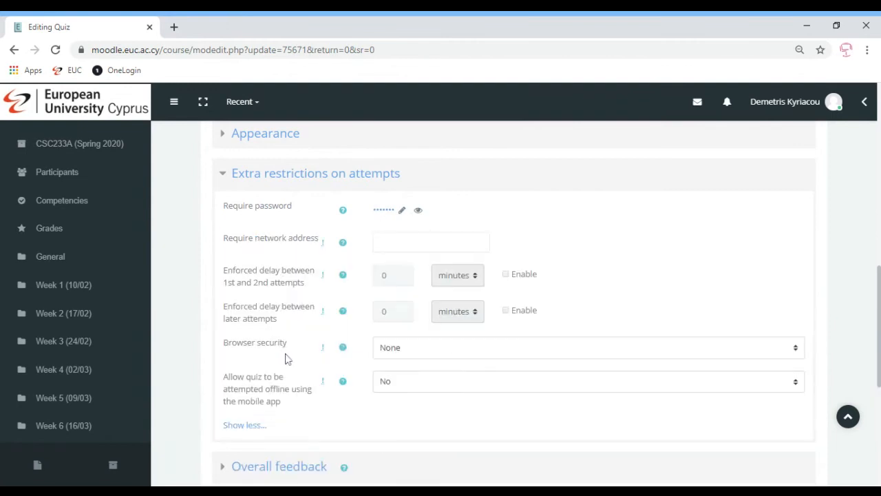
{"action": "left_click", "coordinate": [424, 348]}
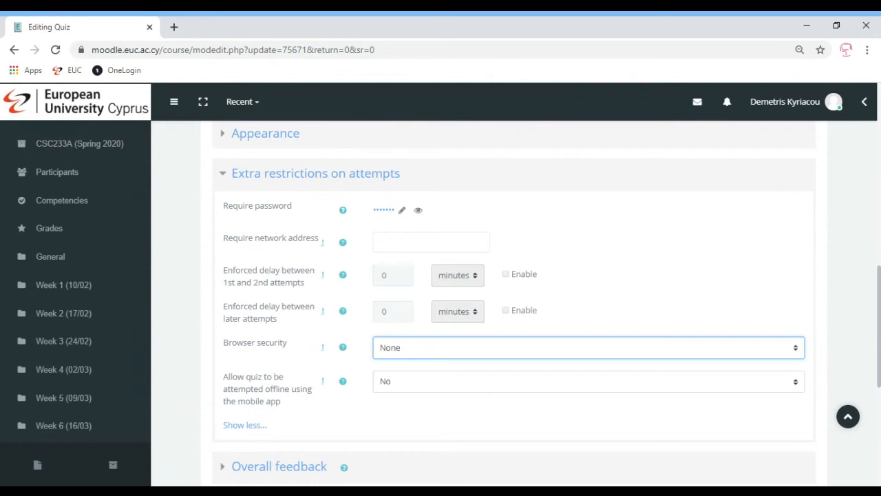
{"action": "key", "text": "Down"}
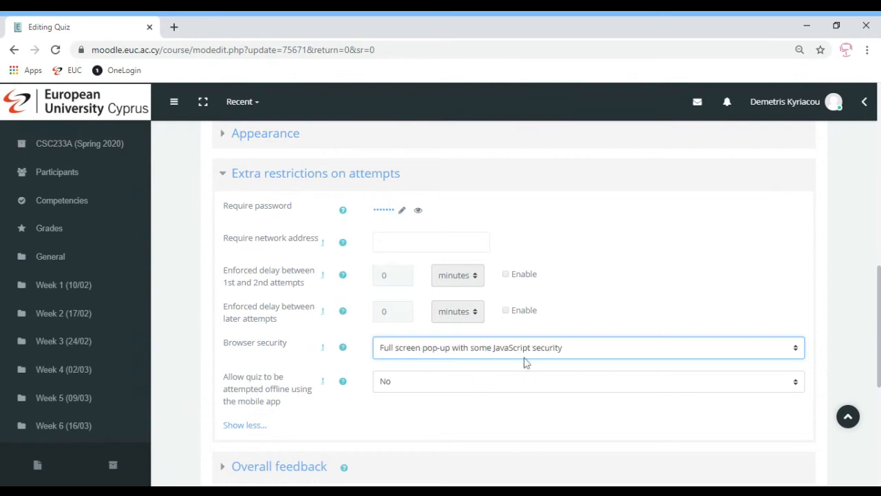
{"action": "scroll", "coordinate": [658, 366], "scroll_direction": "down", "scroll_amount": 5}
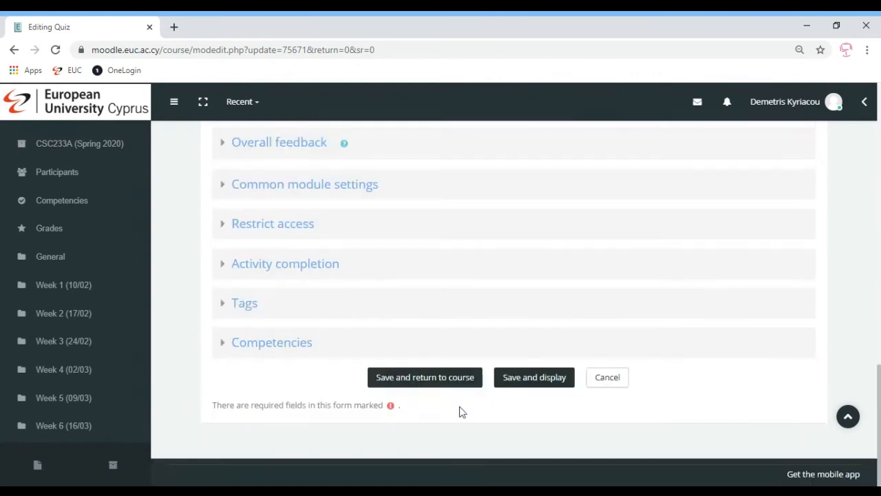
{"action": "left_click", "coordinate": [415, 377]}
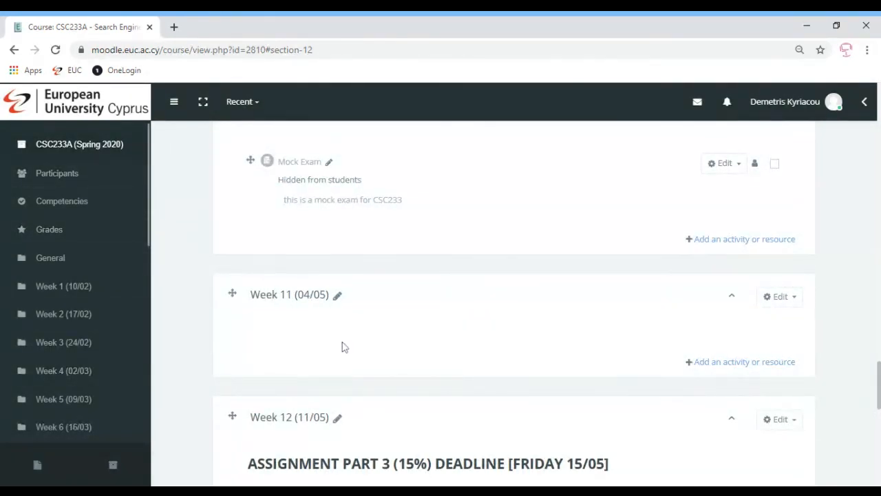
- Open the Mock Exam and start a quiz attempt, leave it for the site home page and return to question 1
{"action": "left_click", "coordinate": [297, 167]}
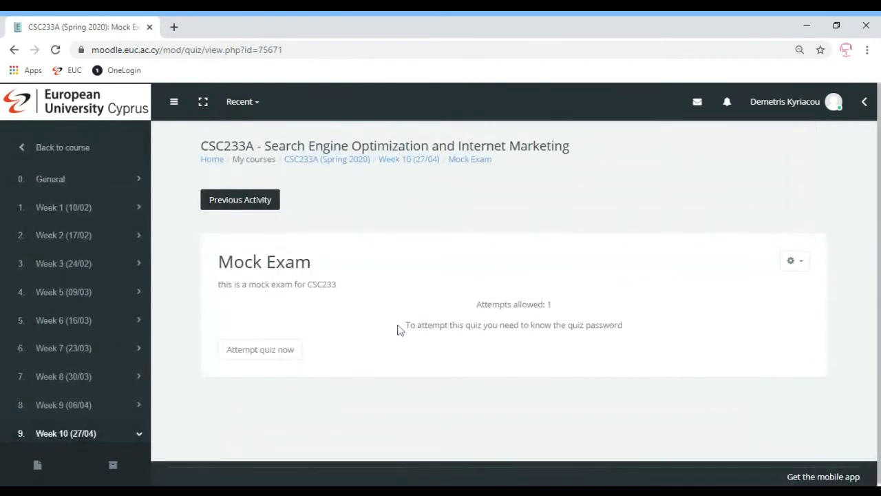
{"action": "left_click", "coordinate": [287, 350]}
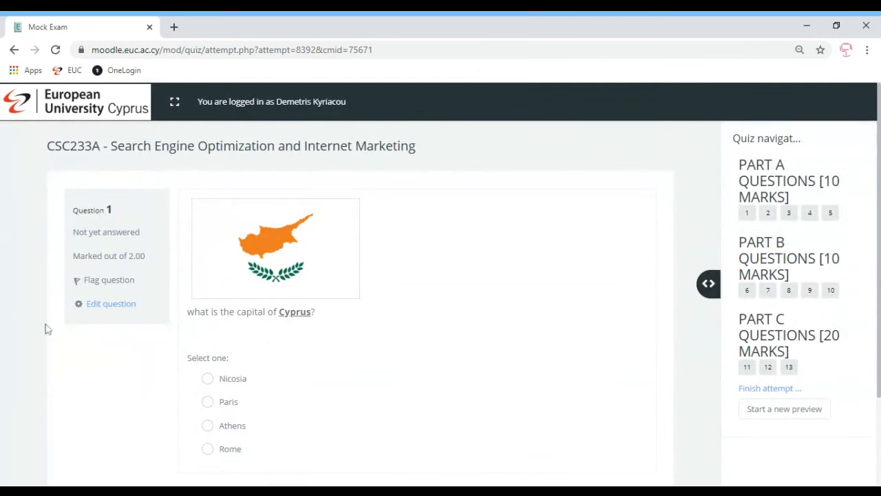
{"action": "left_click", "coordinate": [375, 490]}
{"action": "left_click", "coordinate": [51, 105]}
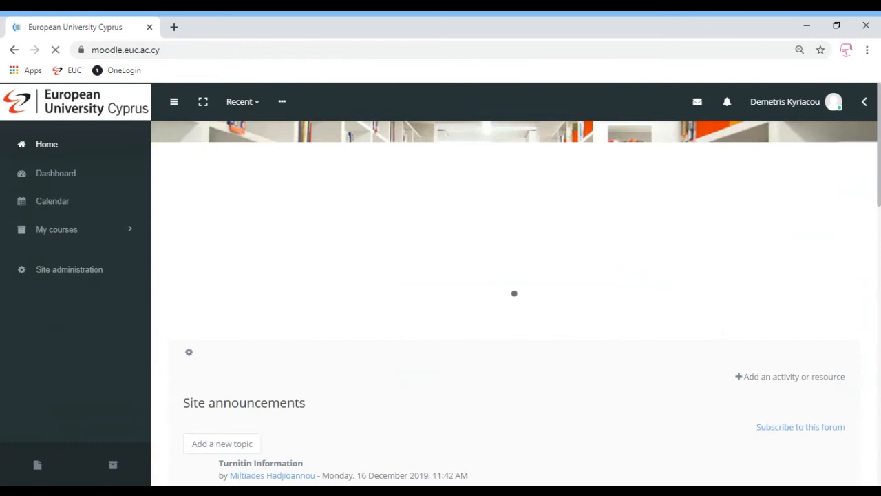
{"action": "left_click", "coordinate": [14, 50]}
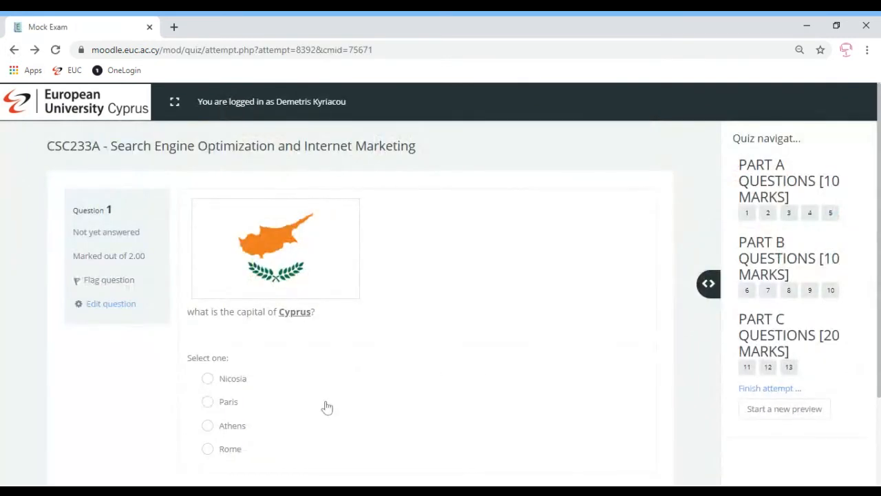
- Answer question 1 with Nicosia, move on to question 2 and go back to question 1
{"action": "left_click", "coordinate": [208, 379]}
{"action": "scroll", "coordinate": [499, 392], "scroll_direction": "down", "scroll_amount": 2}
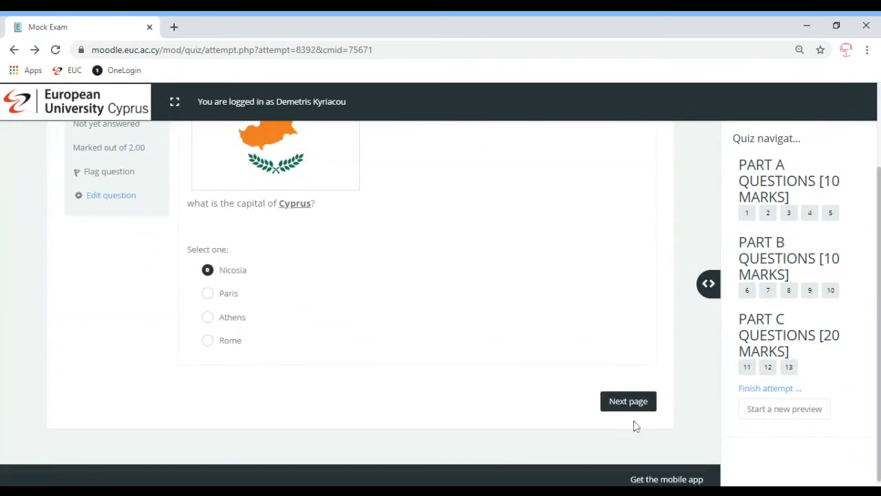
{"action": "left_click", "coordinate": [625, 404]}
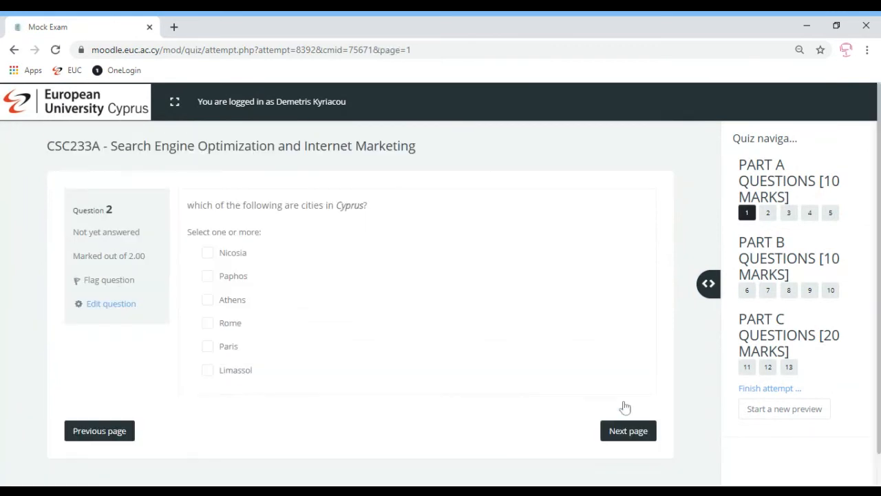
{"action": "left_click", "coordinate": [105, 431]}
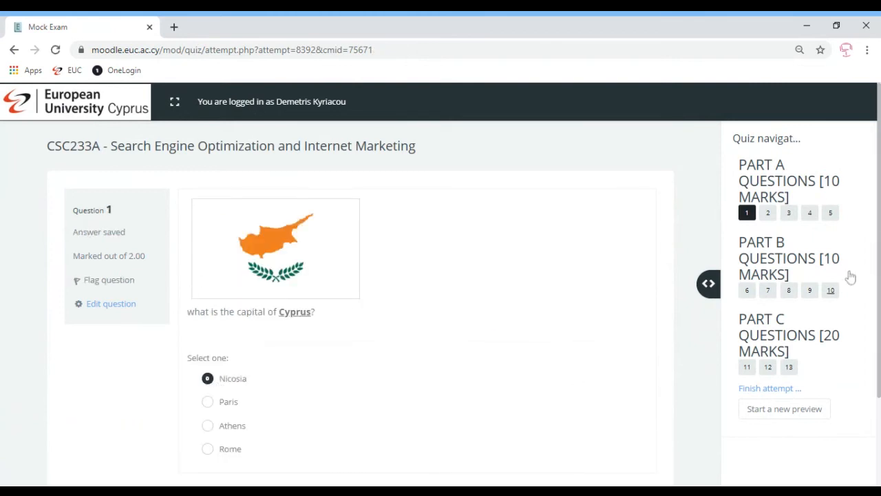
- Go on to question 2, leave the attempt for the site home page, and come back to question 1
{"action": "scroll", "coordinate": [757, 407], "scroll_direction": "down", "scroll_amount": 1}
{"action": "left_click", "coordinate": [633, 444]}
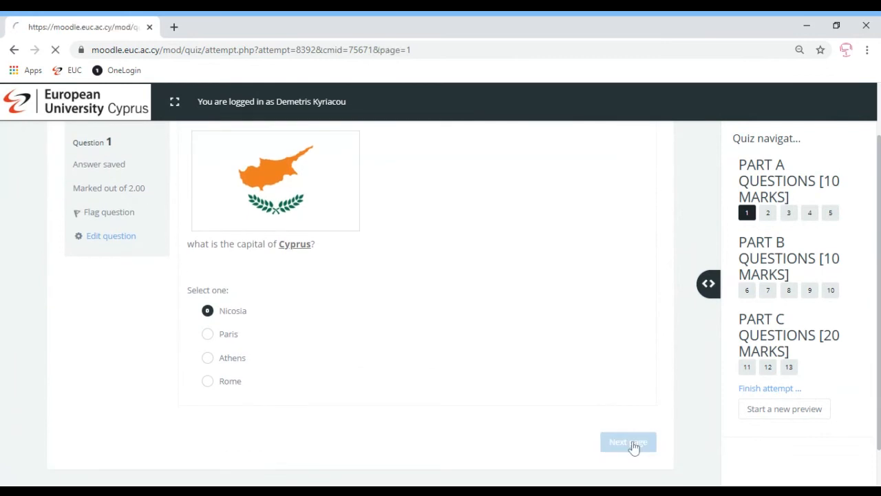
{"action": "left_click", "coordinate": [97, 102]}
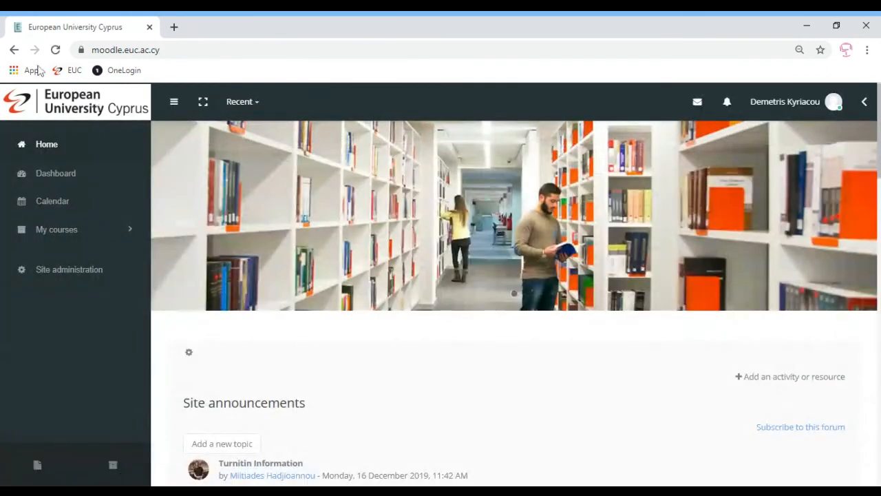
{"action": "left_click", "coordinate": [13, 49]}
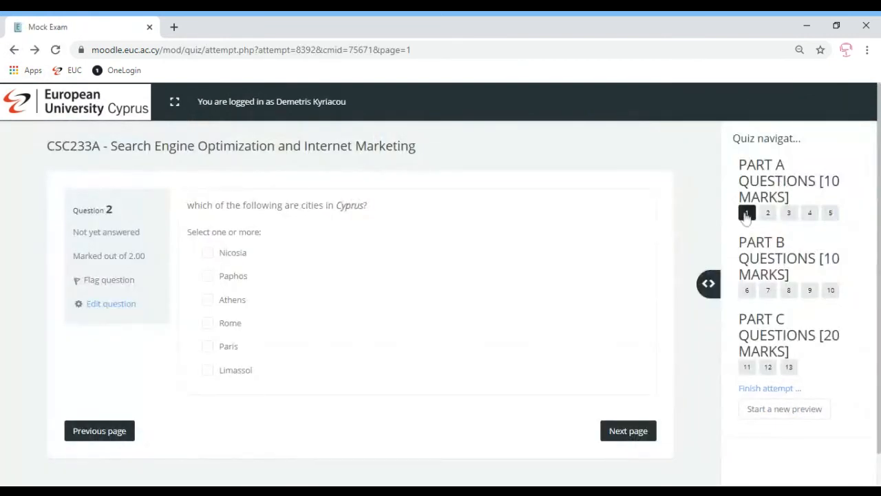
{"action": "left_click", "coordinate": [121, 433]}
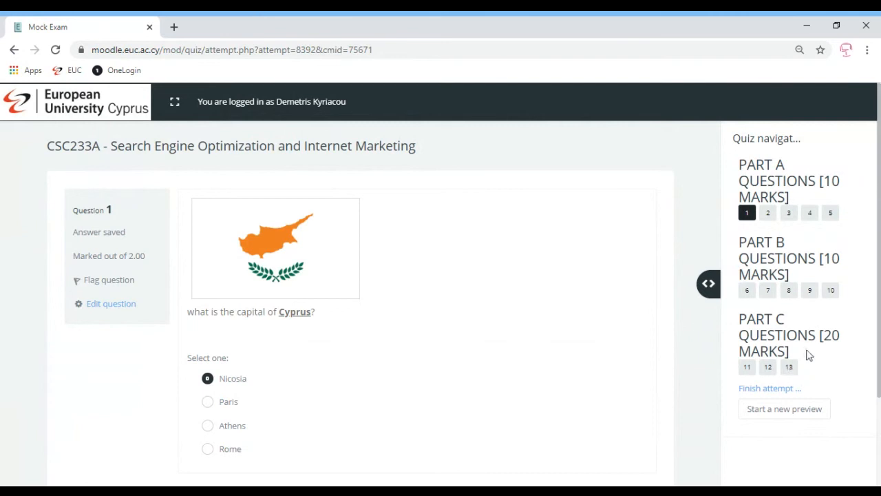
- Jump directly to question 2, question 8 and back to question 1 through the quiz navigation
{"action": "left_click", "coordinate": [769, 215]}
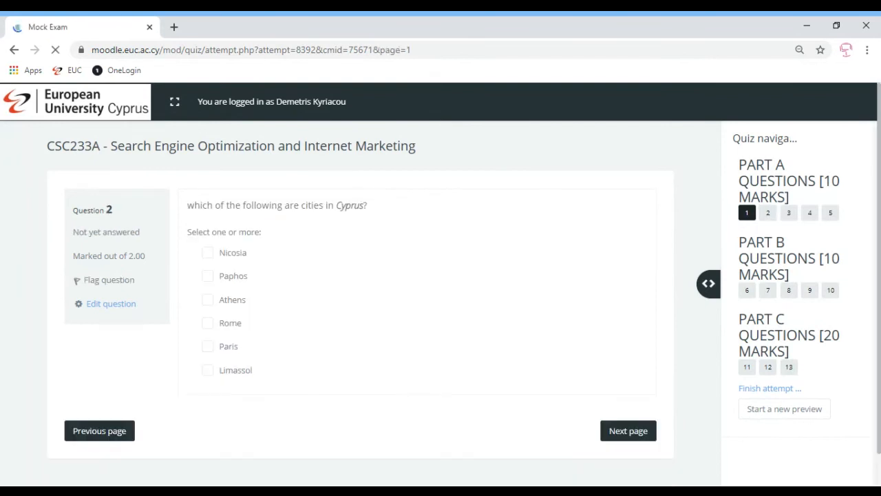
{"action": "left_click", "coordinate": [789, 293]}
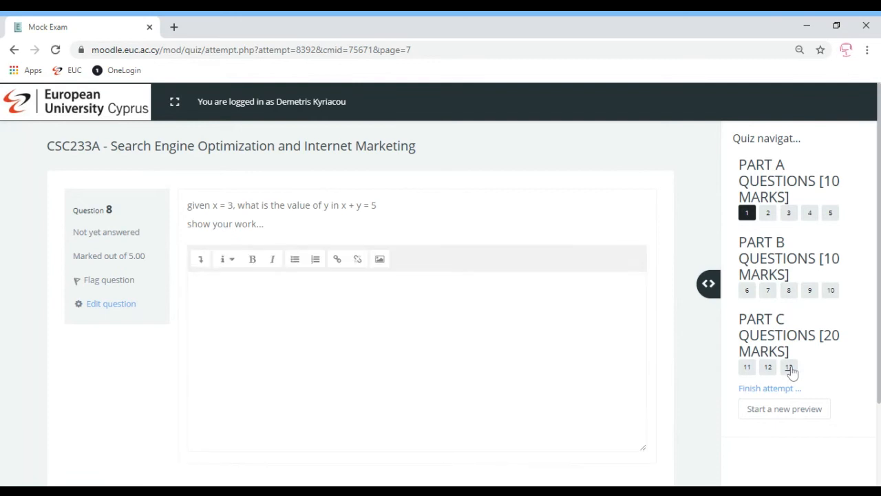
{"action": "left_click", "coordinate": [748, 214]}
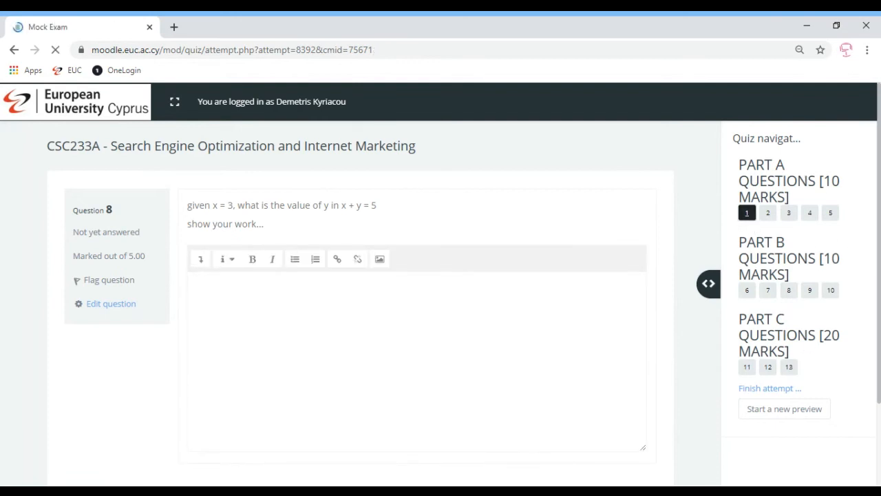
- Answer question 2 with Rome and Athens, go back to question 1 and return to question 2 to check its saved answer
{"action": "scroll", "coordinate": [599, 342], "scroll_direction": "down", "scroll_amount": 1}
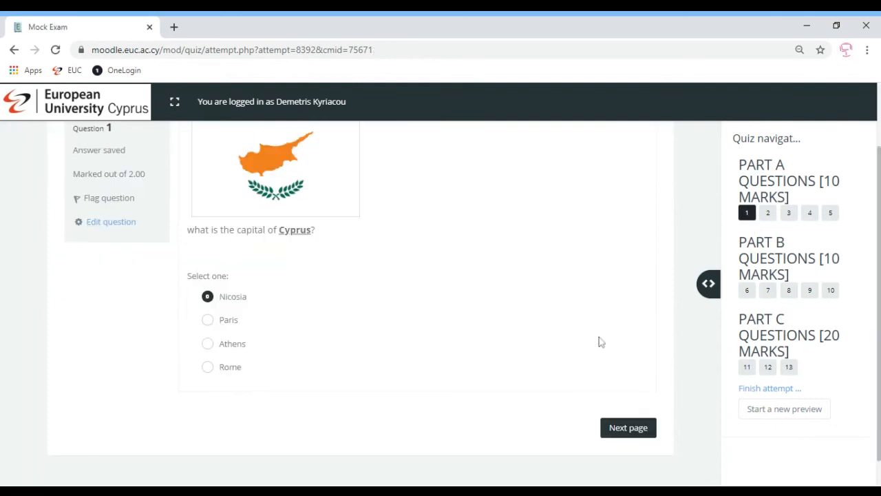
{"action": "left_click", "coordinate": [625, 425]}
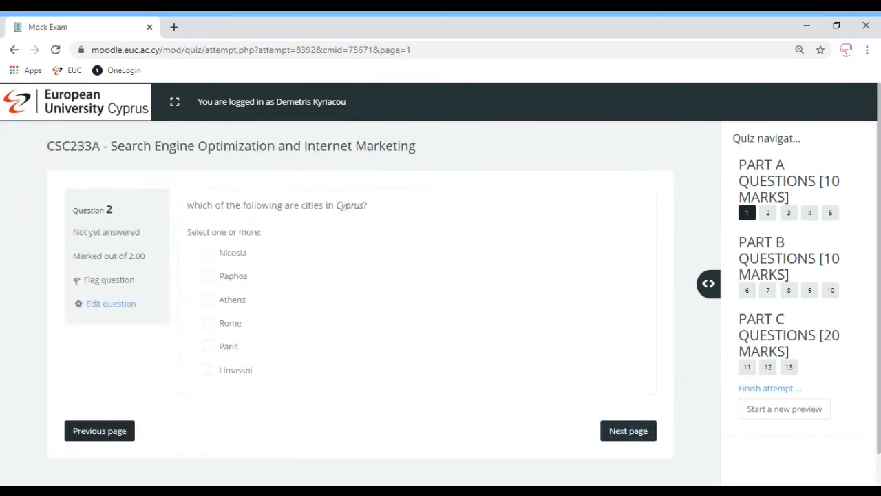
{"action": "left_click", "coordinate": [208, 324]}
{"action": "left_click", "coordinate": [208, 300]}
{"action": "left_click", "coordinate": [115, 438]}
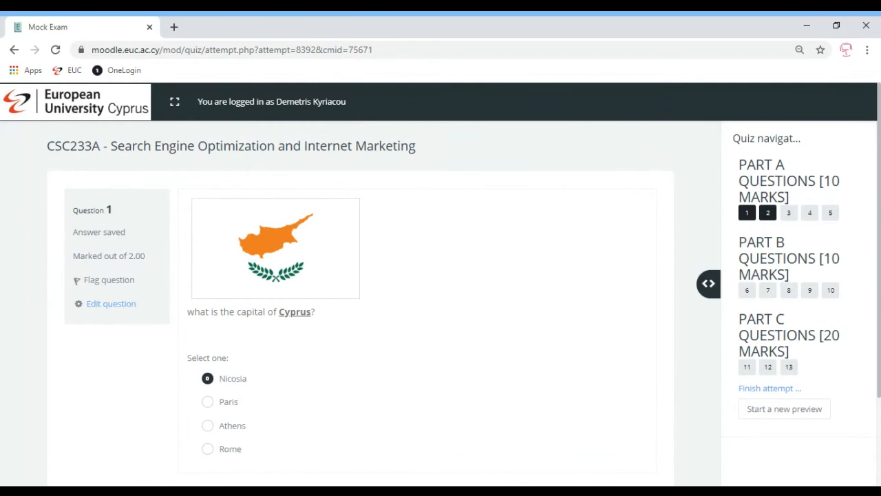
{"action": "left_click_drag", "start_coordinate": [879, 227], "coordinate": [879, 286]}
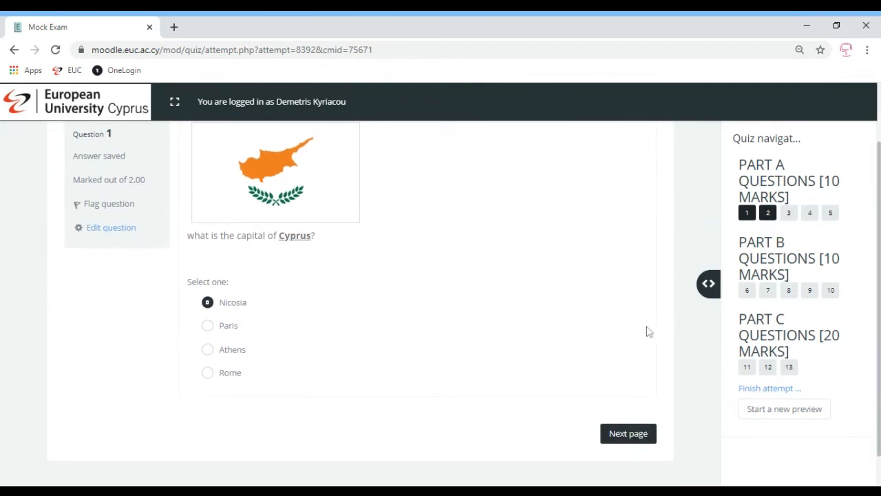
{"action": "left_click", "coordinate": [626, 434]}
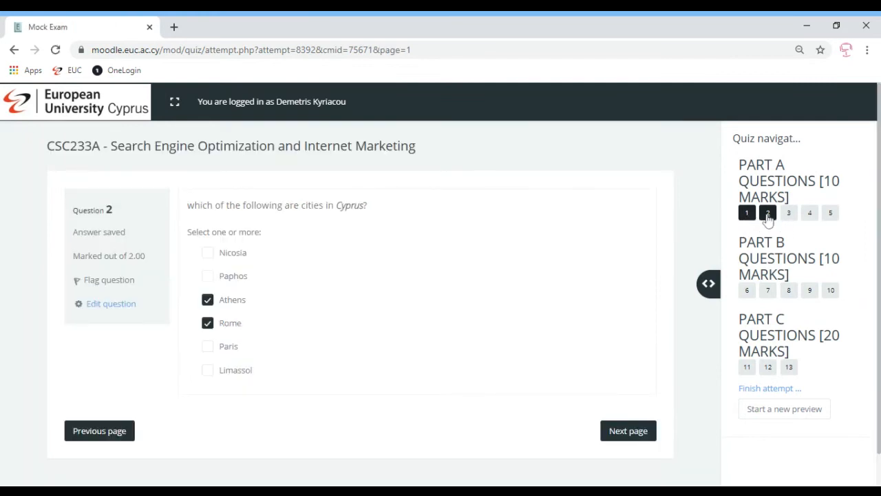
- Open question 3, flag it without answering and continue to question 4
{"action": "left_click", "coordinate": [789, 216]}
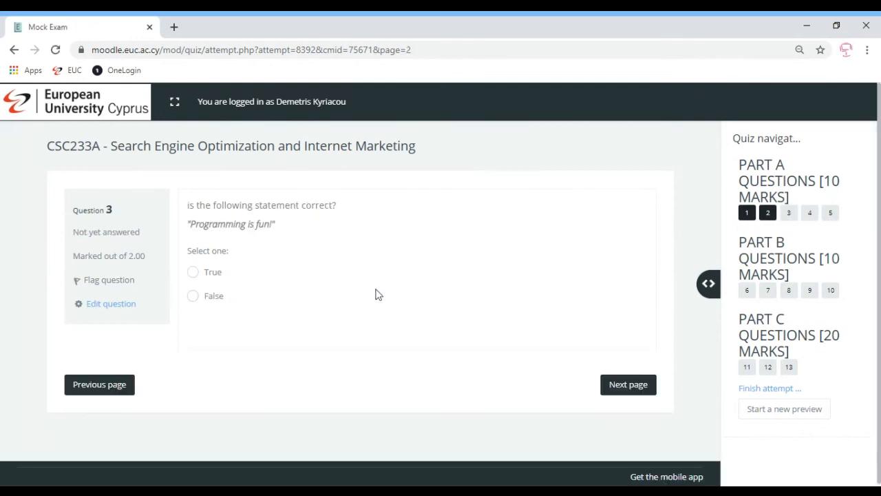
{"action": "left_click", "coordinate": [94, 280]}
{"action": "left_click", "coordinate": [634, 391]}
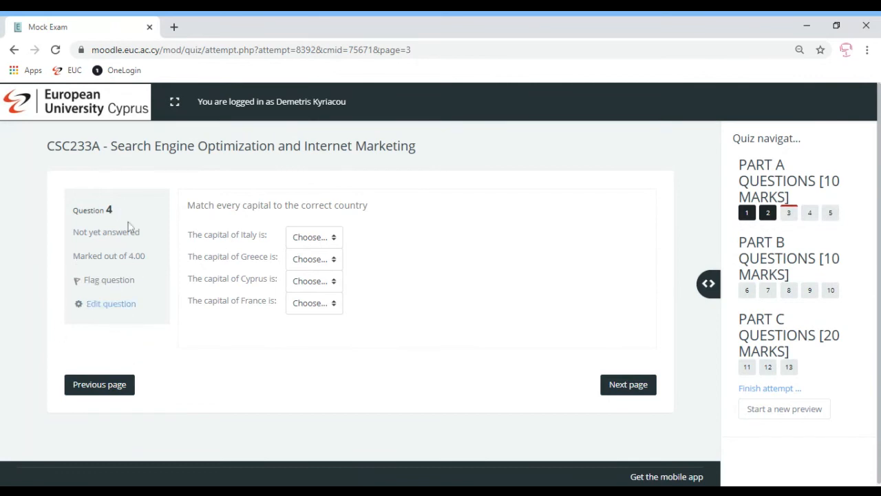
- Highlight question 4's marks and answer status, and hide and show the quiz navigation block again
{"action": "left_click_drag", "start_coordinate": [159, 258], "coordinate": [75, 269]}
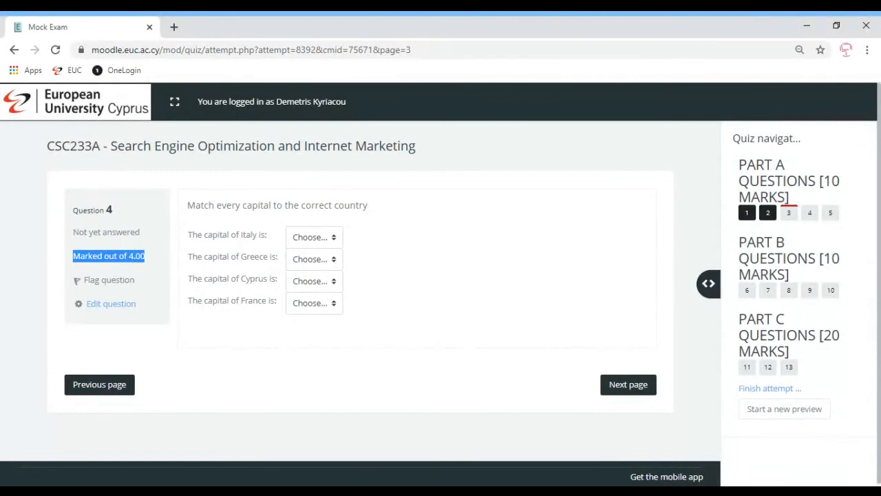
{"action": "left_click_drag", "start_coordinate": [89, 232], "coordinate": [107, 233]}
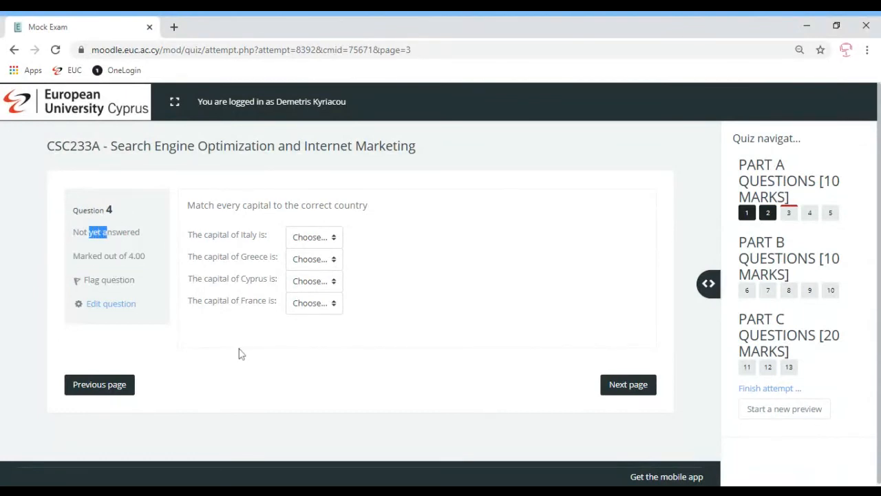
{"action": "left_click", "coordinate": [391, 377]}
{"action": "left_click", "coordinate": [709, 287]}
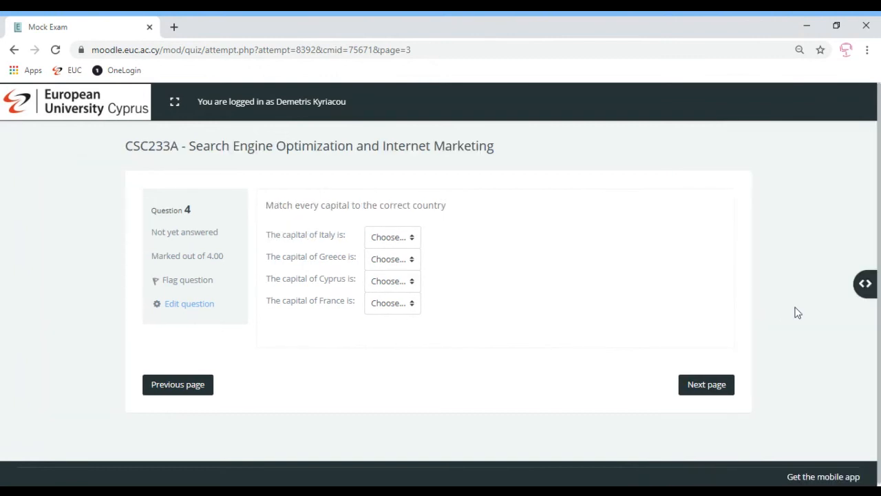
{"action": "left_click", "coordinate": [866, 283]}
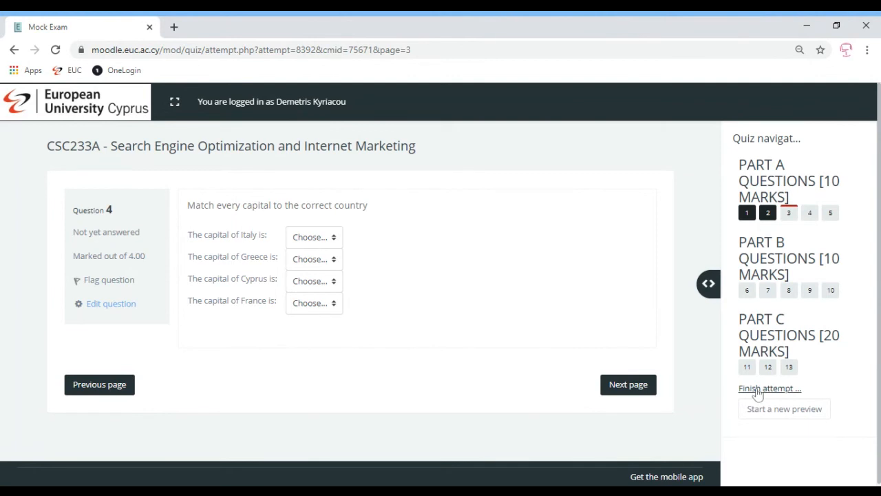
- Continue past questions 5 and 6 without answering, fill in question 7's answer and move on to question 8
{"action": "left_click", "coordinate": [635, 389]}
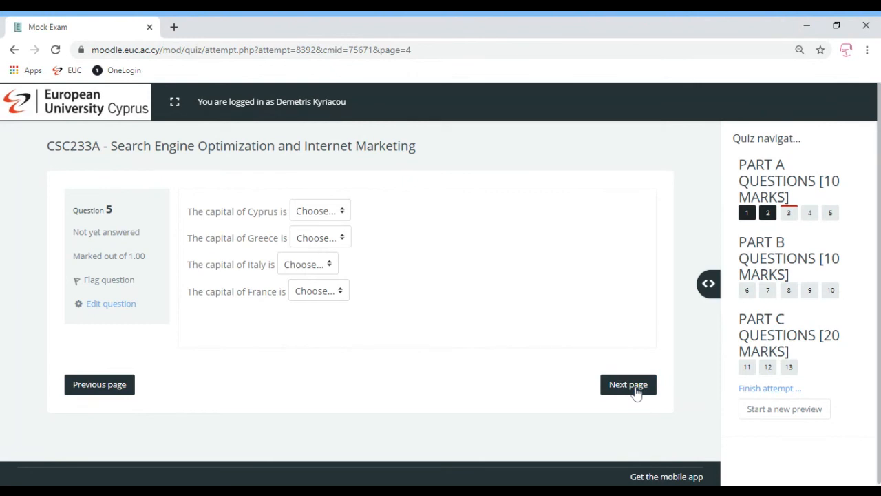
{"action": "left_click", "coordinate": [637, 392]}
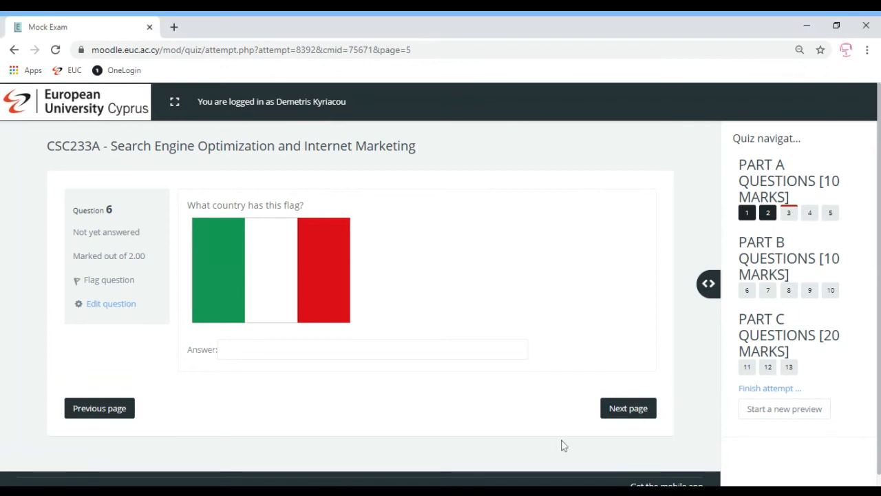
{"action": "left_click", "coordinate": [631, 413]}
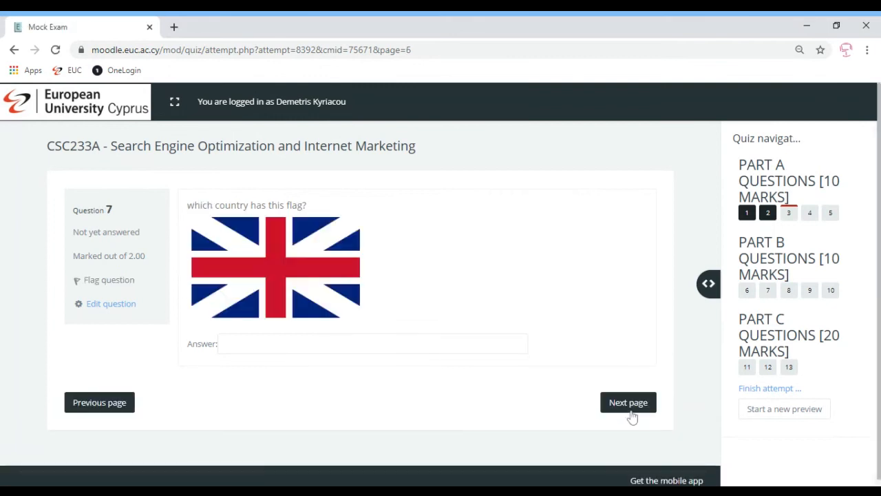
{"action": "left_click", "coordinate": [226, 343]}
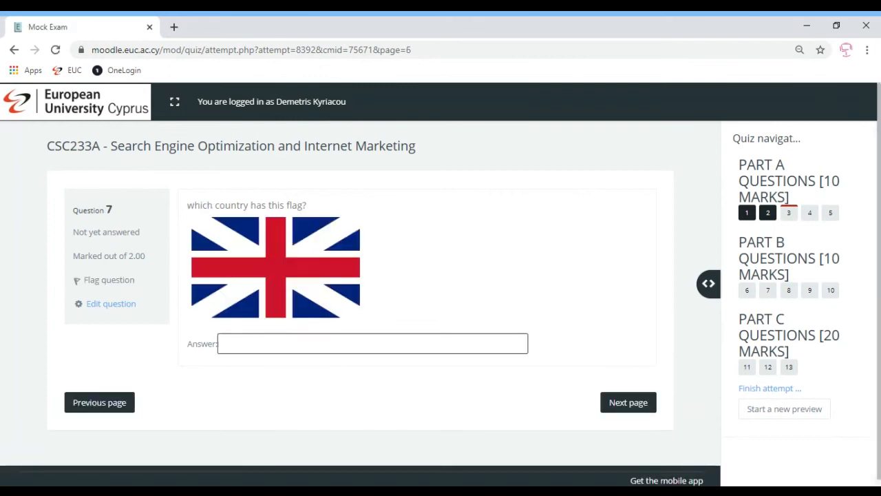
{"action": "left_click", "coordinate": [626, 410]}
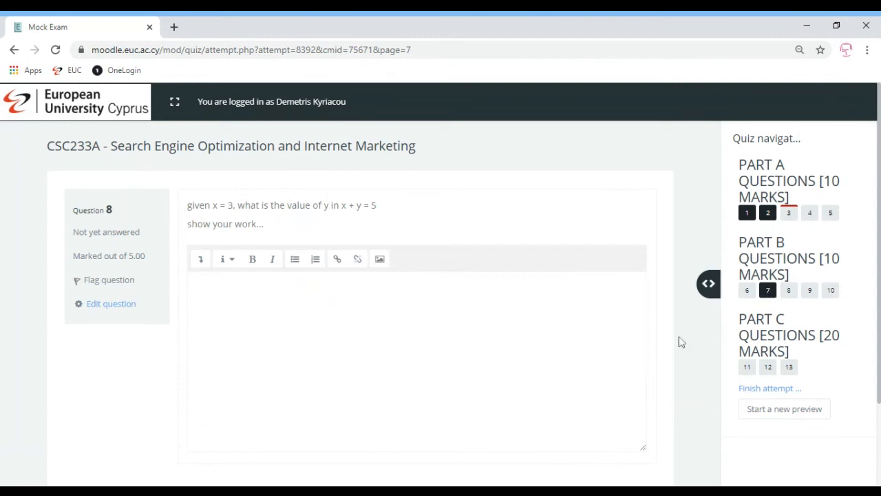
- Open question 13 and label the people in the Friends photo, from left to right, Rachel, Phoebe, Monica, Chandler, Joey and Ross
{"action": "left_click", "coordinate": [792, 370]}
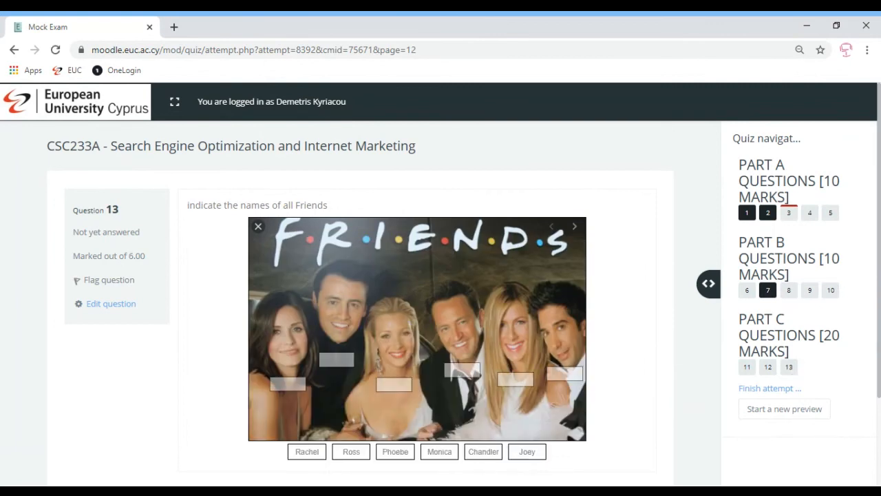
{"action": "left_click_drag", "start_coordinate": [527, 451], "coordinate": [517, 379]}
{"action": "left_click_drag", "start_coordinate": [486, 451], "coordinate": [462, 369]}
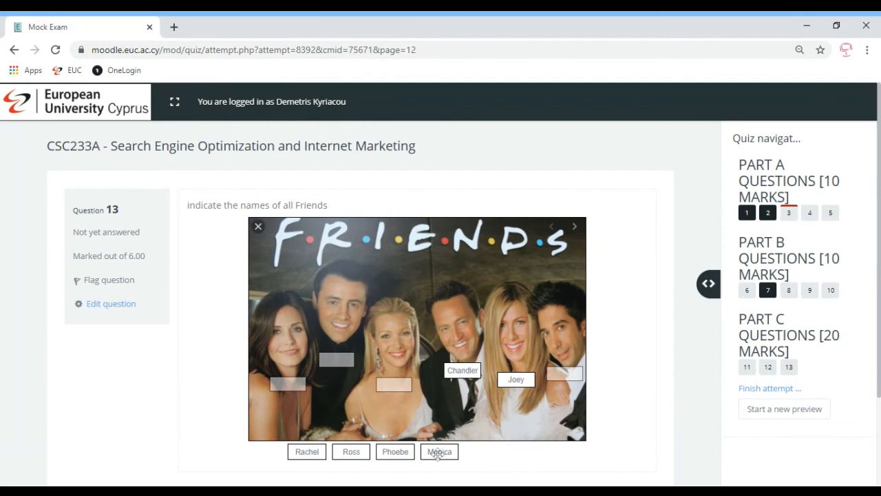
{"action": "left_click_drag", "start_coordinate": [439, 450], "coordinate": [385, 385]}
{"action": "left_click_drag", "start_coordinate": [392, 450], "coordinate": [337, 360]}
{"action": "left_click_drag", "start_coordinate": [358, 450], "coordinate": [564, 375]}
{"action": "left_click_drag", "start_coordinate": [310, 450], "coordinate": [287, 379]}
{"action": "scroll", "coordinate": [674, 420], "scroll_direction": "down", "scroll_amount": 3}
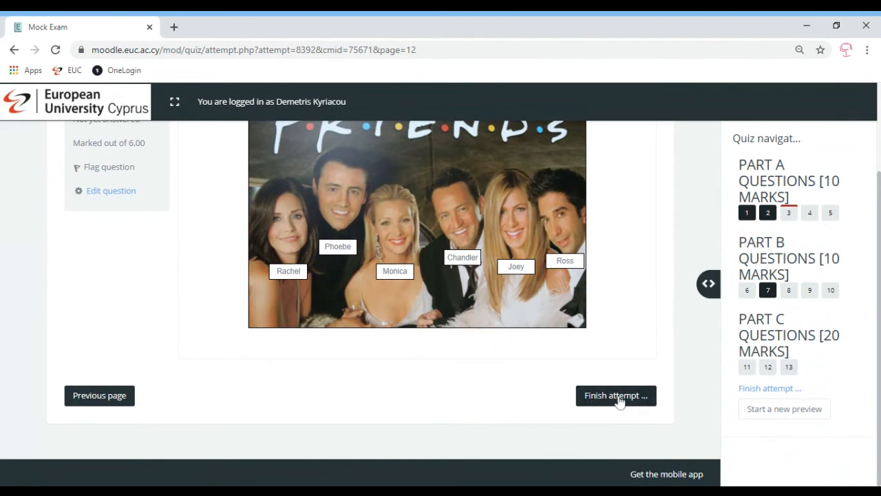
- Go back to question 12, return to question 13 and finish the attempt to reach its summary
{"action": "left_click", "coordinate": [110, 398]}
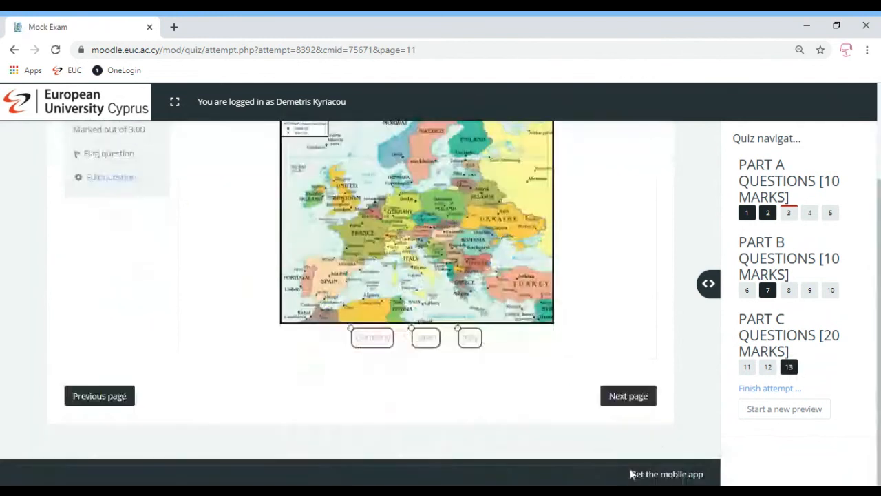
{"action": "left_click", "coordinate": [626, 402]}
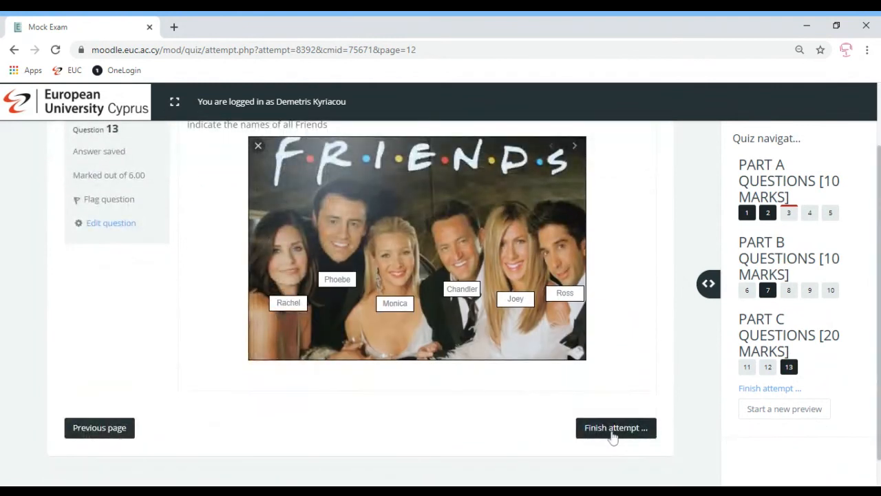
{"action": "left_click", "coordinate": [760, 390]}
{"action": "left_click", "coordinate": [611, 428]}
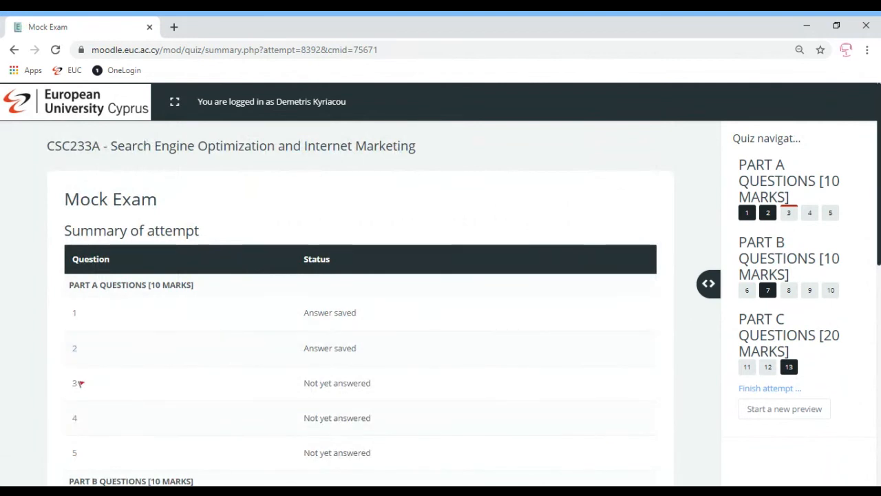
- Reopen question 12 from the attempt summary, place Spain near Moldova, Italy near Saint Petersburg and Germany in southern France, and continue to question 13
{"action": "scroll", "coordinate": [463, 234], "scroll_direction": "down", "scroll_amount": 3}
{"action": "scroll", "coordinate": [463, 235], "scroll_direction": "up", "scroll_amount": 1}
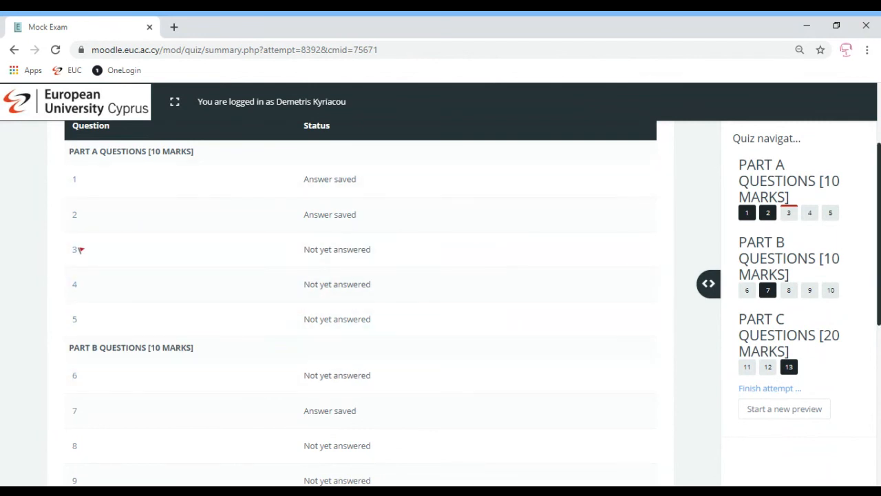
{"action": "scroll", "coordinate": [569, 368], "scroll_direction": "down", "scroll_amount": 3}
{"action": "scroll", "coordinate": [360, 303], "scroll_direction": "down", "scroll_amount": 2}
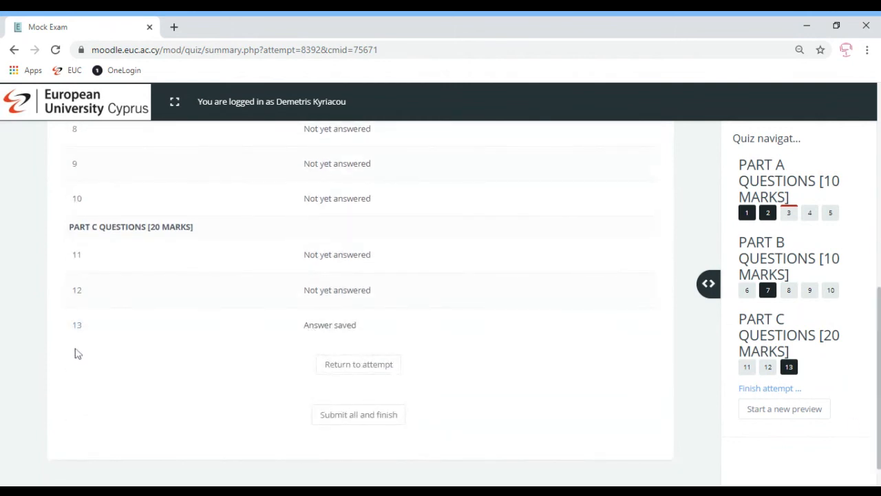
{"action": "left_click", "coordinate": [77, 294]}
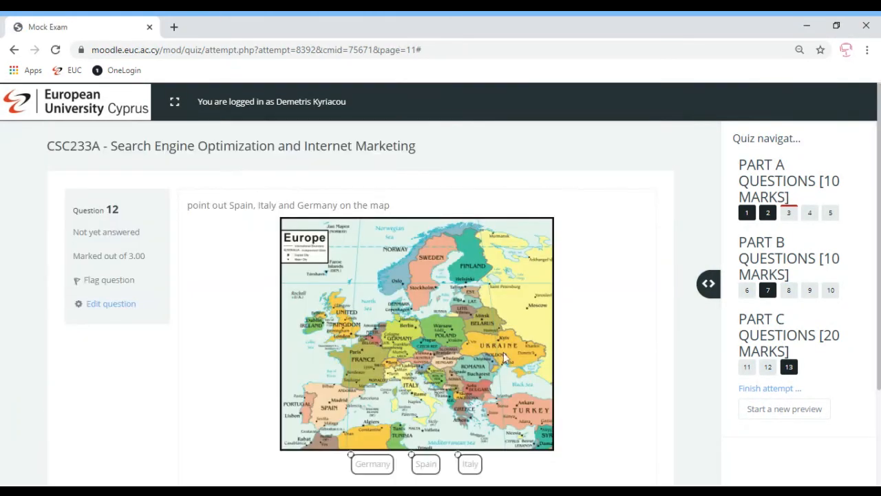
{"action": "scroll", "coordinate": [585, 372], "scroll_direction": "down", "scroll_amount": 1}
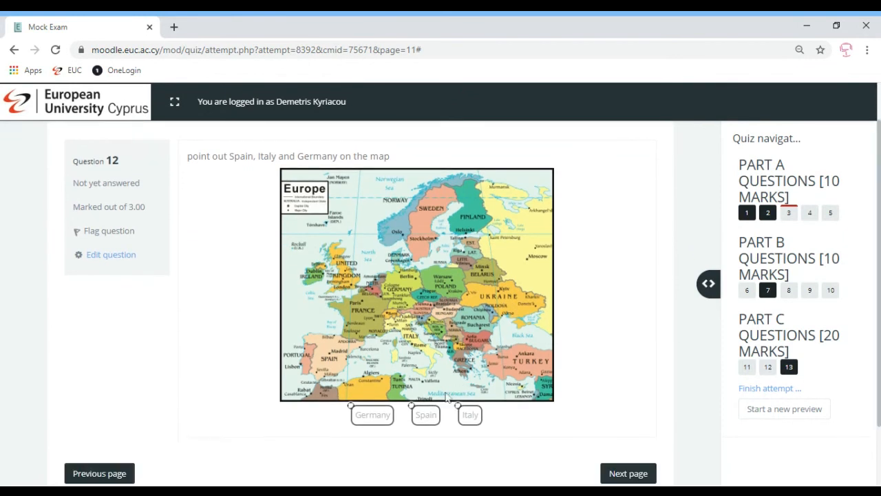
{"action": "left_click_drag", "start_coordinate": [434, 409], "coordinate": [530, 310]}
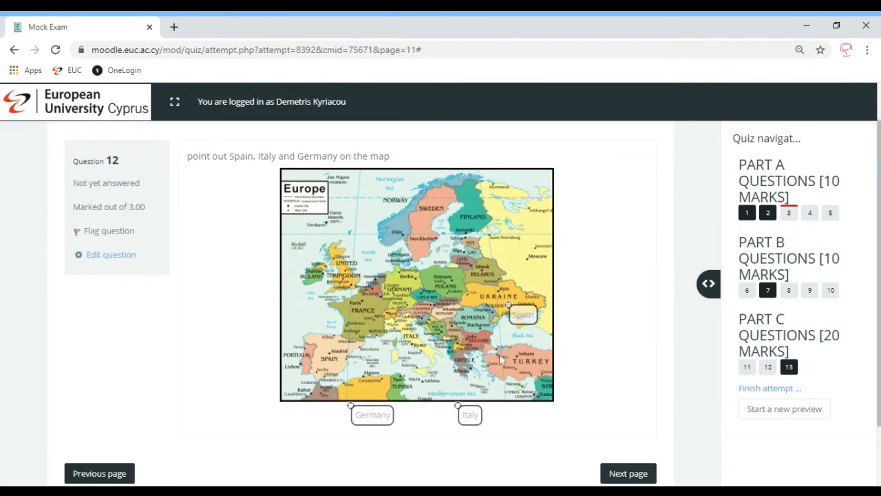
{"action": "left_click_drag", "start_coordinate": [470, 415], "coordinate": [506, 256]}
{"action": "left_click_drag", "start_coordinate": [372, 413], "coordinate": [397, 337]}
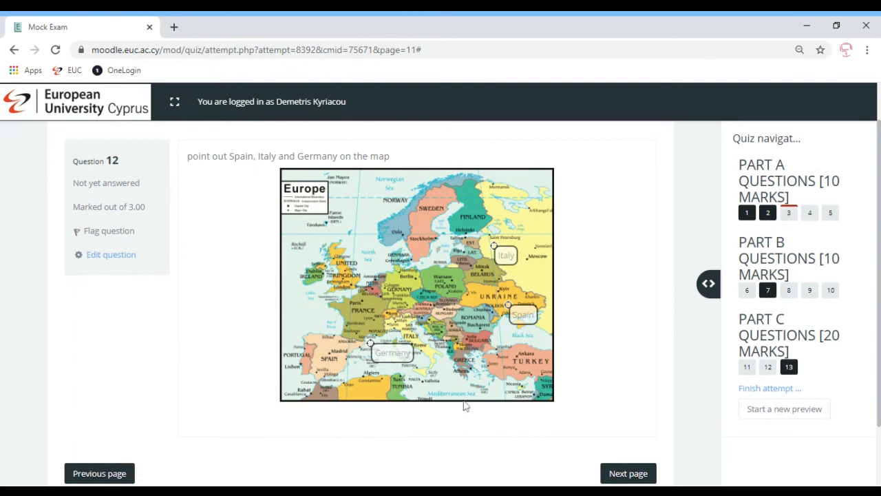
{"action": "left_click", "coordinate": [629, 473]}
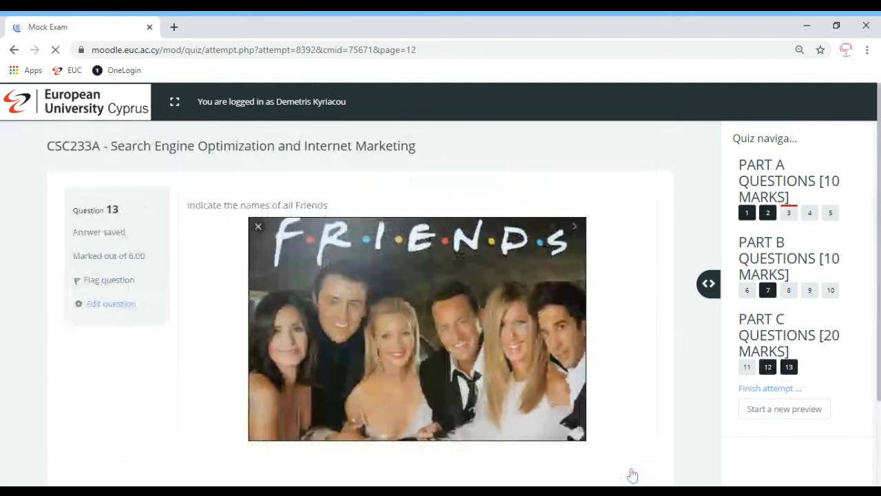
- Finish the attempt, submit all answers from the summary and confirm the submission
{"action": "left_click", "coordinate": [756, 389]}
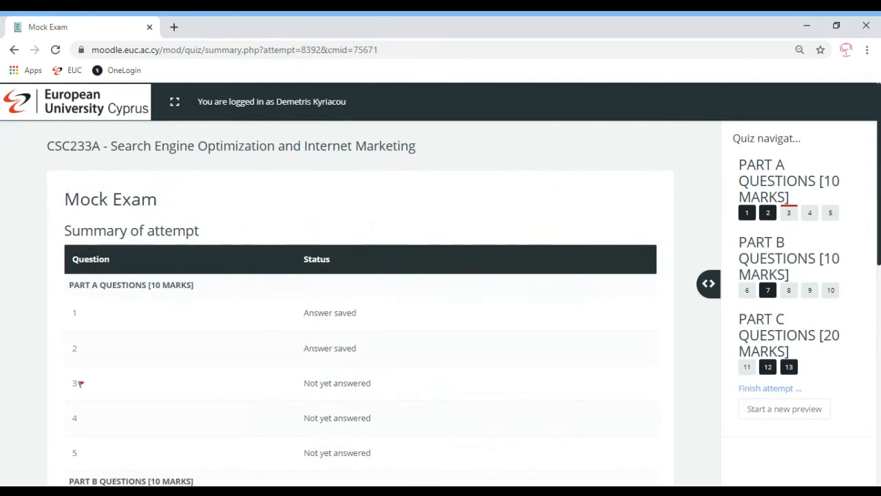
{"action": "scroll", "coordinate": [598, 435], "scroll_direction": "down", "scroll_amount": 7}
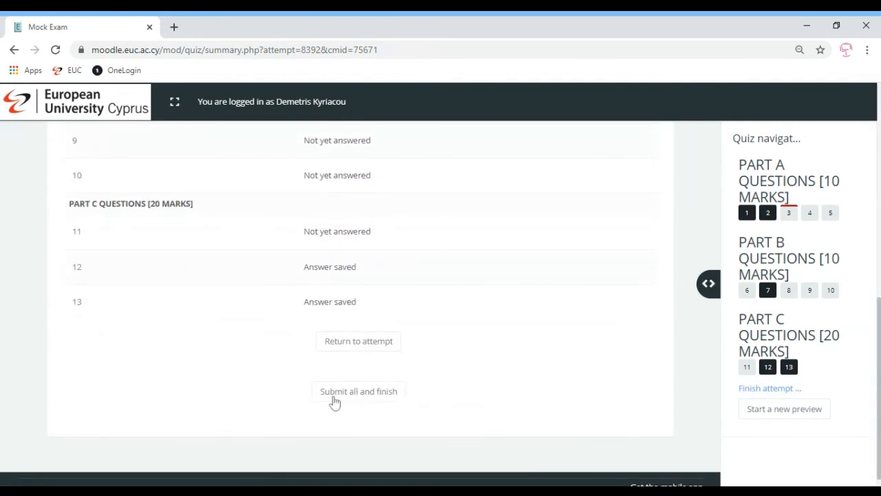
{"action": "left_click", "coordinate": [369, 393]}
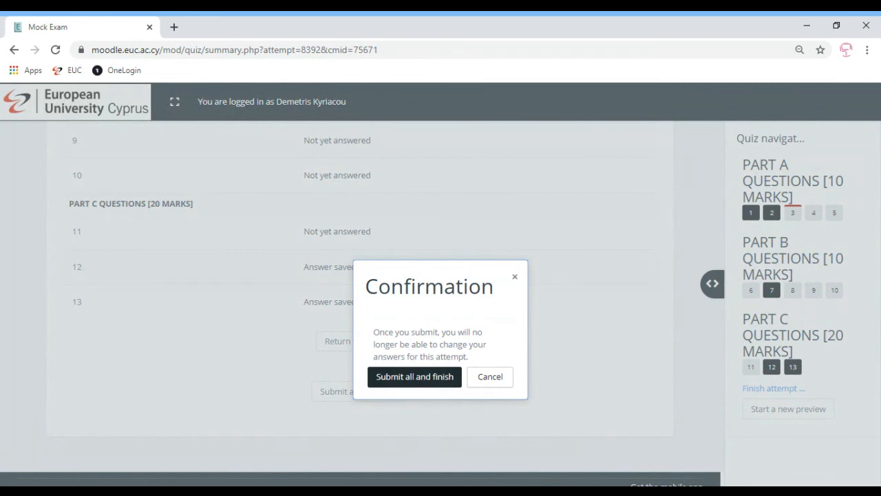
{"action": "left_click", "coordinate": [423, 378]}
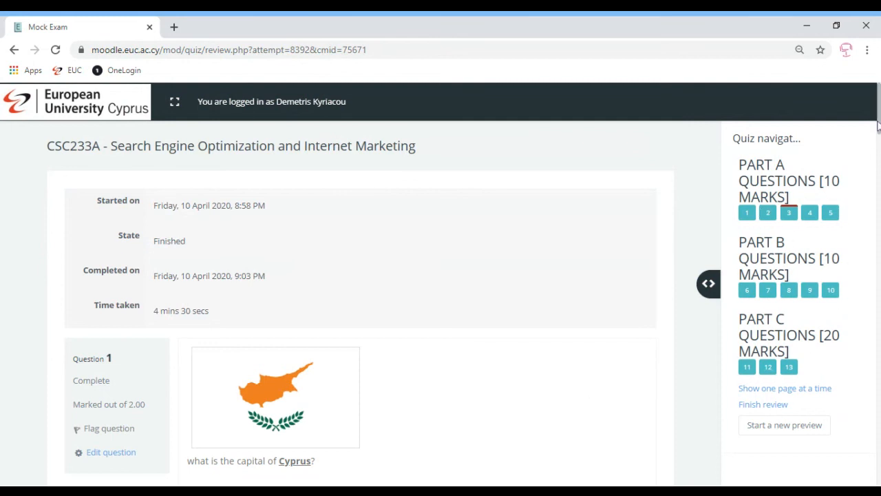
- Look through the submitted answers, finish the review and highlight the notice about further attempts on the Mock Exam page
{"action": "left_click_drag", "start_coordinate": [878, 126], "coordinate": [879, 459]}
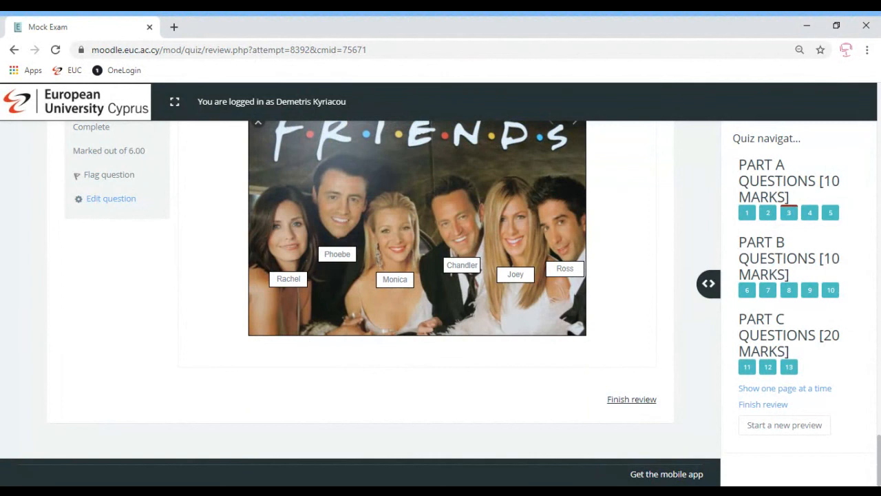
{"action": "left_click", "coordinate": [632, 401]}
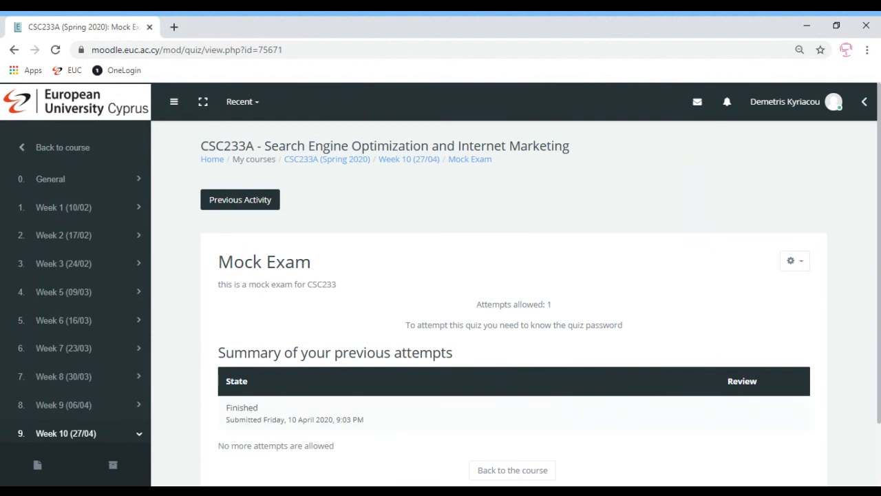
{"action": "left_click_drag", "start_coordinate": [228, 445], "coordinate": [299, 446]}
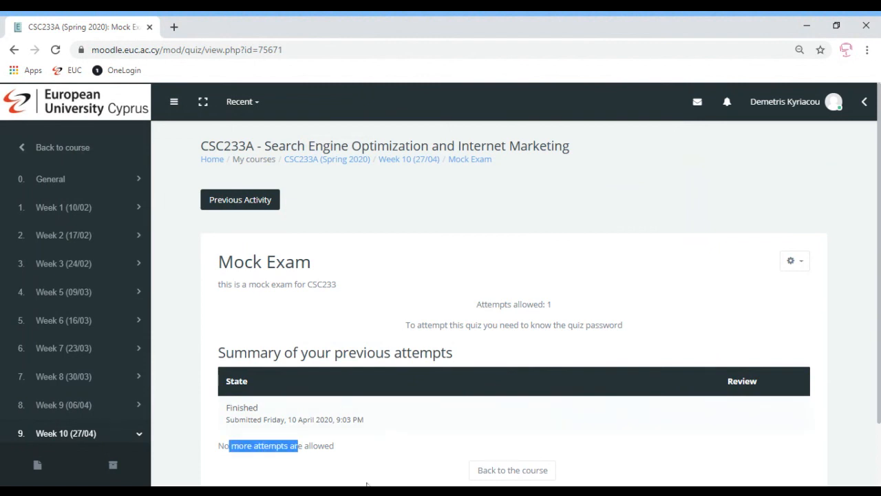
{"action": "left_click", "coordinate": [369, 459]}
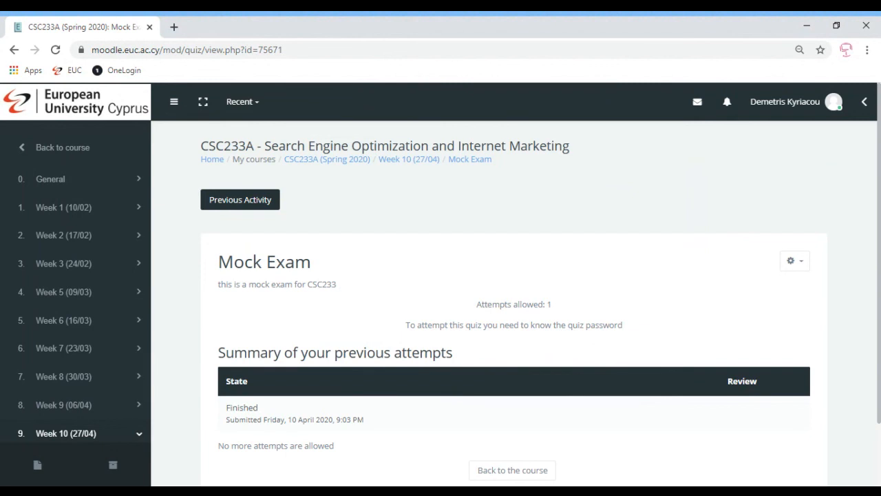
- Return to the CSC233A course and open its live logs report from the full course administration
{"action": "left_click", "coordinate": [331, 165]}
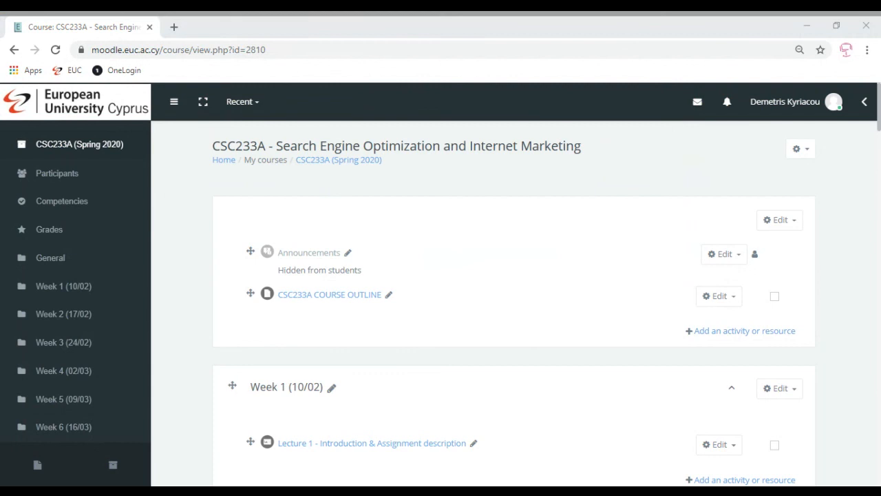
{"action": "left_click", "coordinate": [801, 152]}
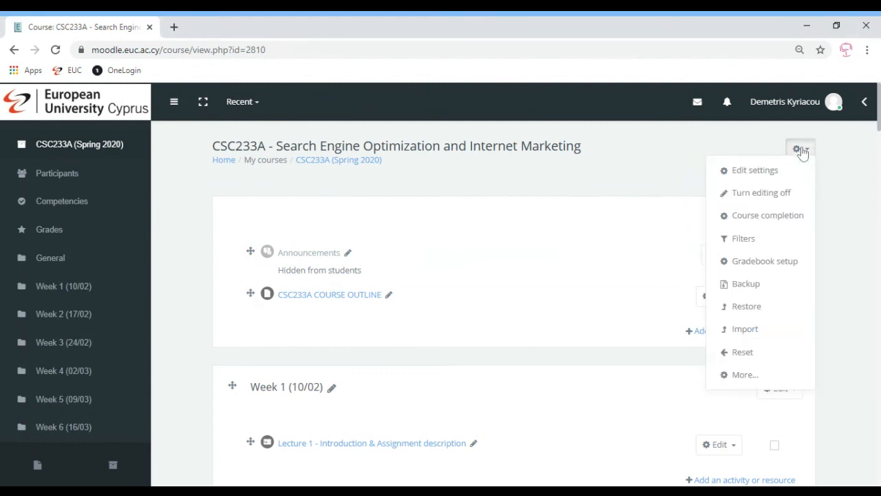
{"action": "left_click", "coordinate": [744, 375]}
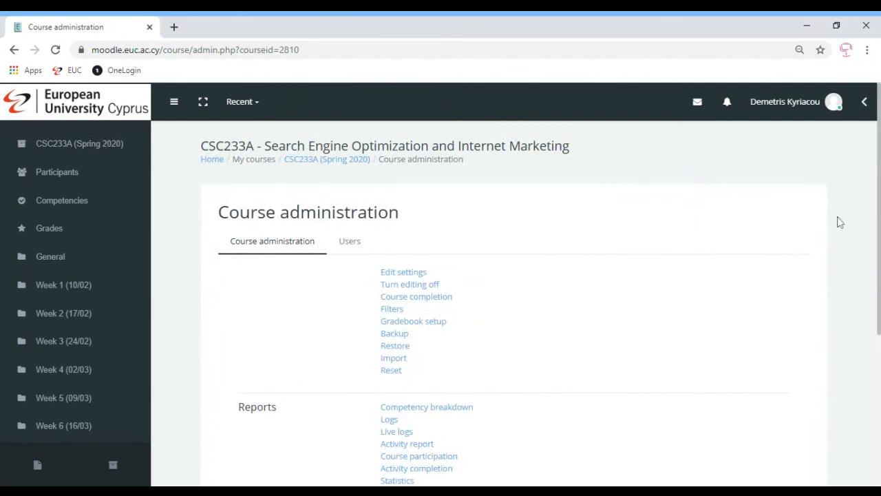
{"action": "scroll", "coordinate": [556, 332], "scroll_direction": "down", "scroll_amount": 1}
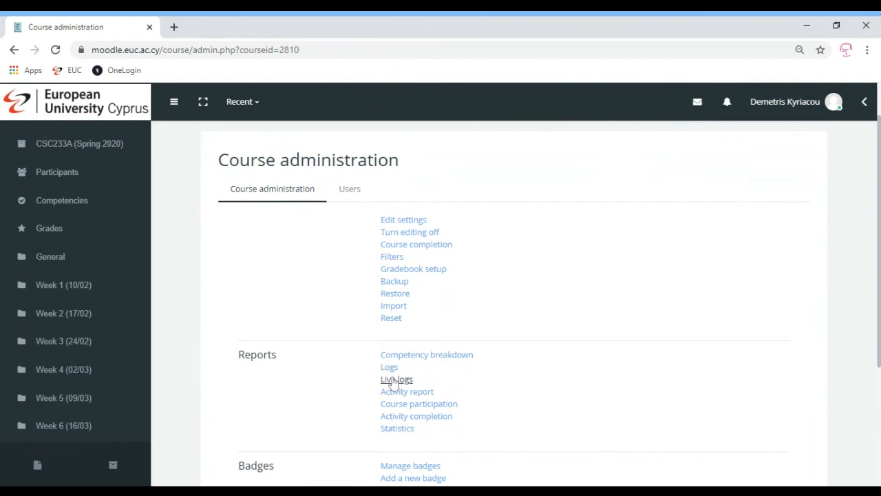
{"action": "left_click", "coordinate": [393, 381]}
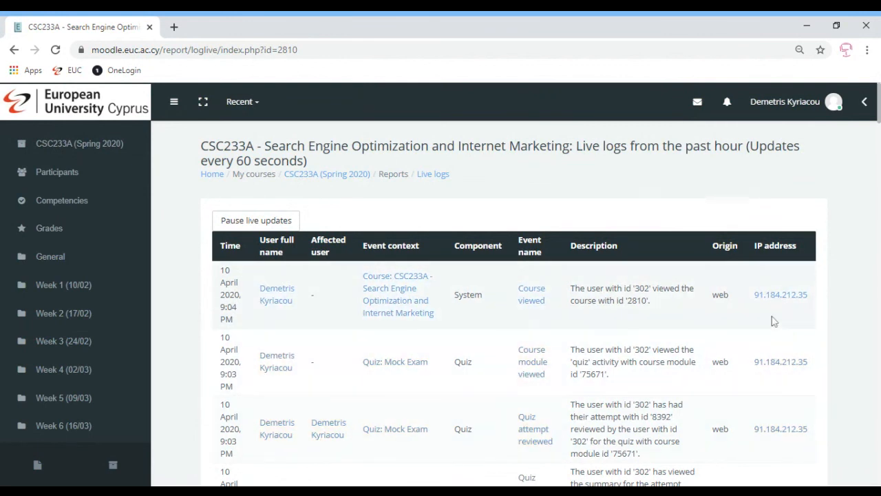
- Highlight the IP address recorded for the most recent event in the live logs
{"action": "left_click_drag", "start_coordinate": [753, 301], "coordinate": [815, 300]}
{"action": "left_click", "coordinate": [815, 340]}
{"action": "left_click_drag", "start_coordinate": [753, 301], "coordinate": [826, 307]}
{"action": "left_click", "coordinate": [827, 307]}
{"action": "left_click_drag", "start_coordinate": [822, 294], "coordinate": [793, 323]}
{"action": "left_click", "coordinate": [793, 323]}
{"action": "left_click", "coordinate": [432, 492]}
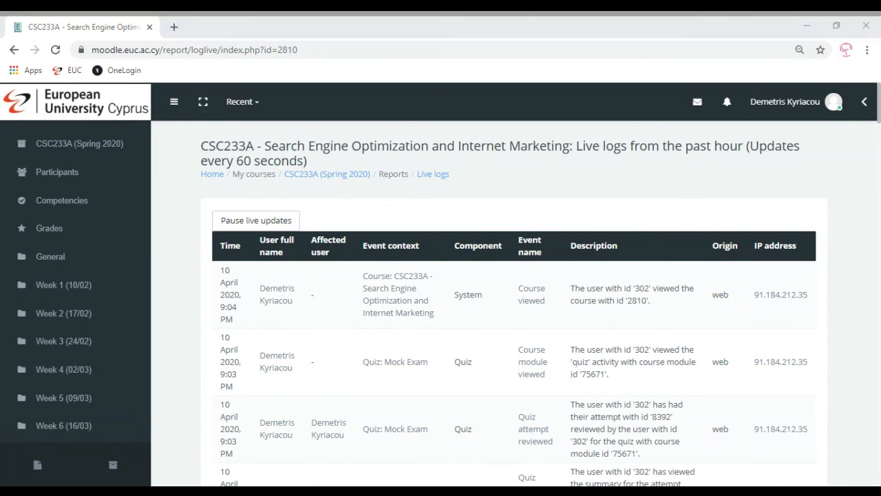
{"action": "left_click", "coordinate": [433, 492]}
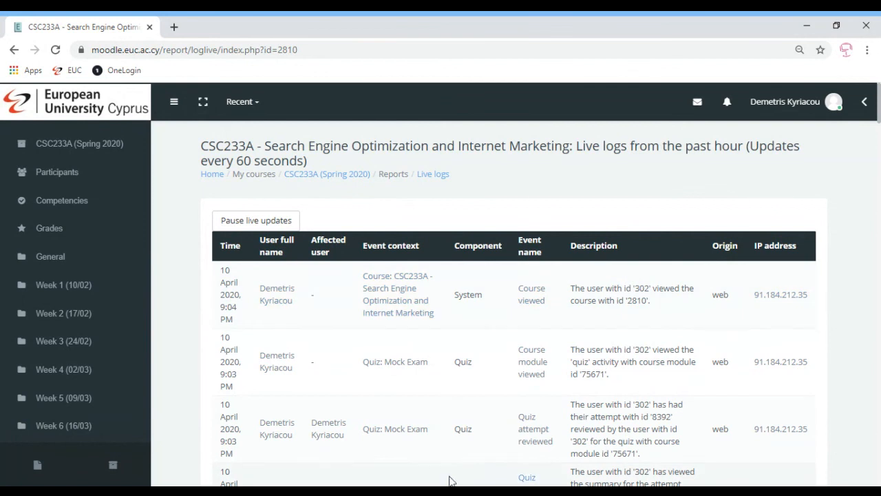
{"action": "left_click", "coordinate": [452, 491]}
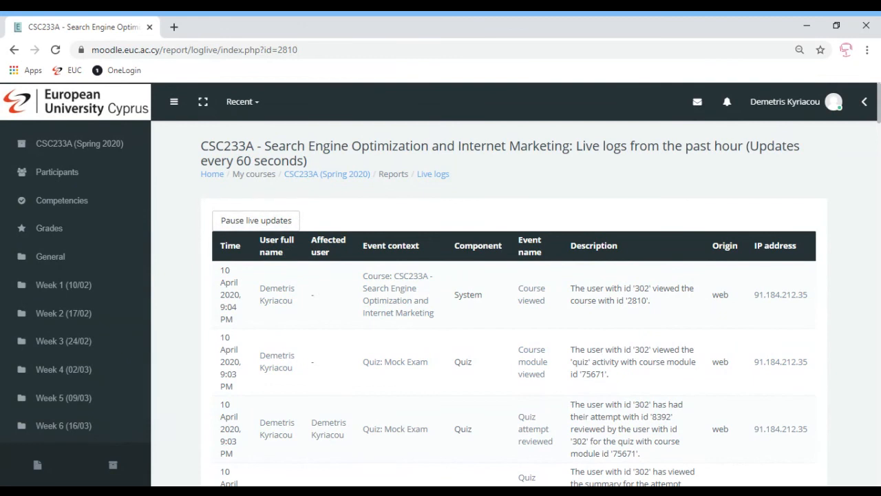
- Highlight the live logs' update interval, return to the CSC233A course page and browse to the Easter Holidays sections
{"action": "left_click_drag", "start_coordinate": [221, 160], "coordinate": [298, 161]}
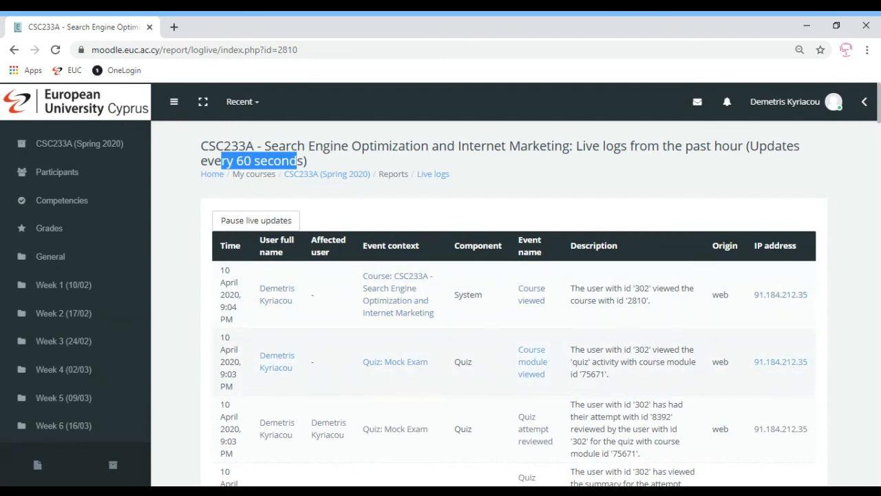
{"action": "left_click", "coordinate": [325, 177]}
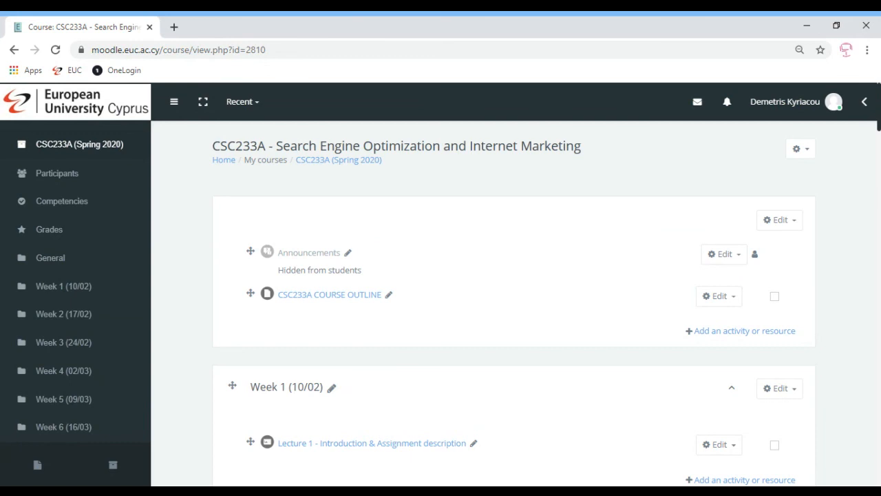
{"action": "scroll", "coordinate": [513, 307], "scroll_direction": "down", "scroll_amount": 6}
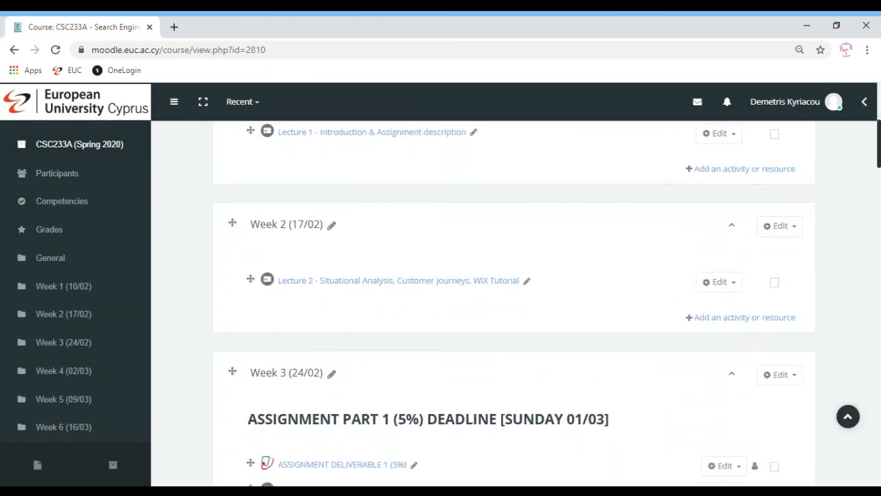
{"action": "left_click_drag", "start_coordinate": [879, 151], "coordinate": [879, 322]}
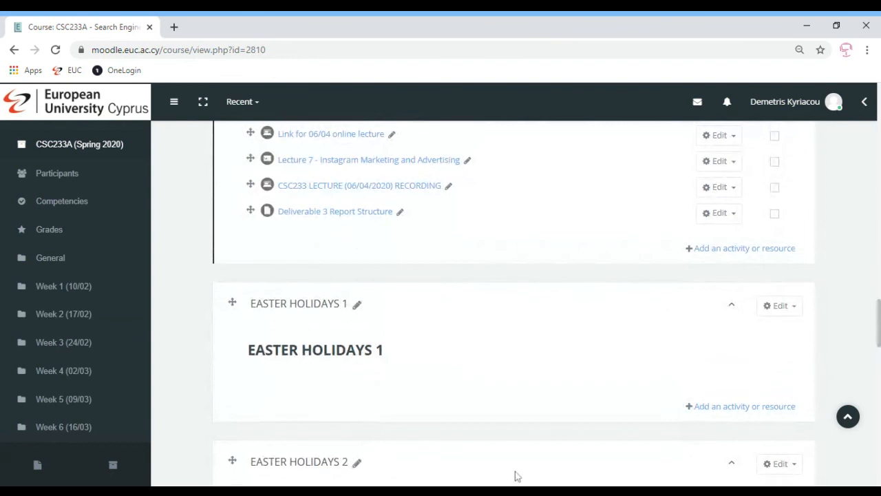
{"action": "left_click", "coordinate": [414, 491]}
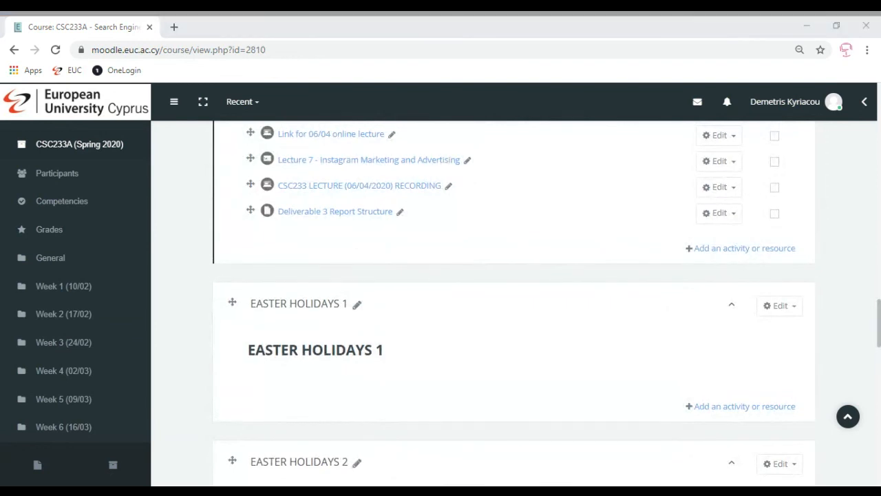